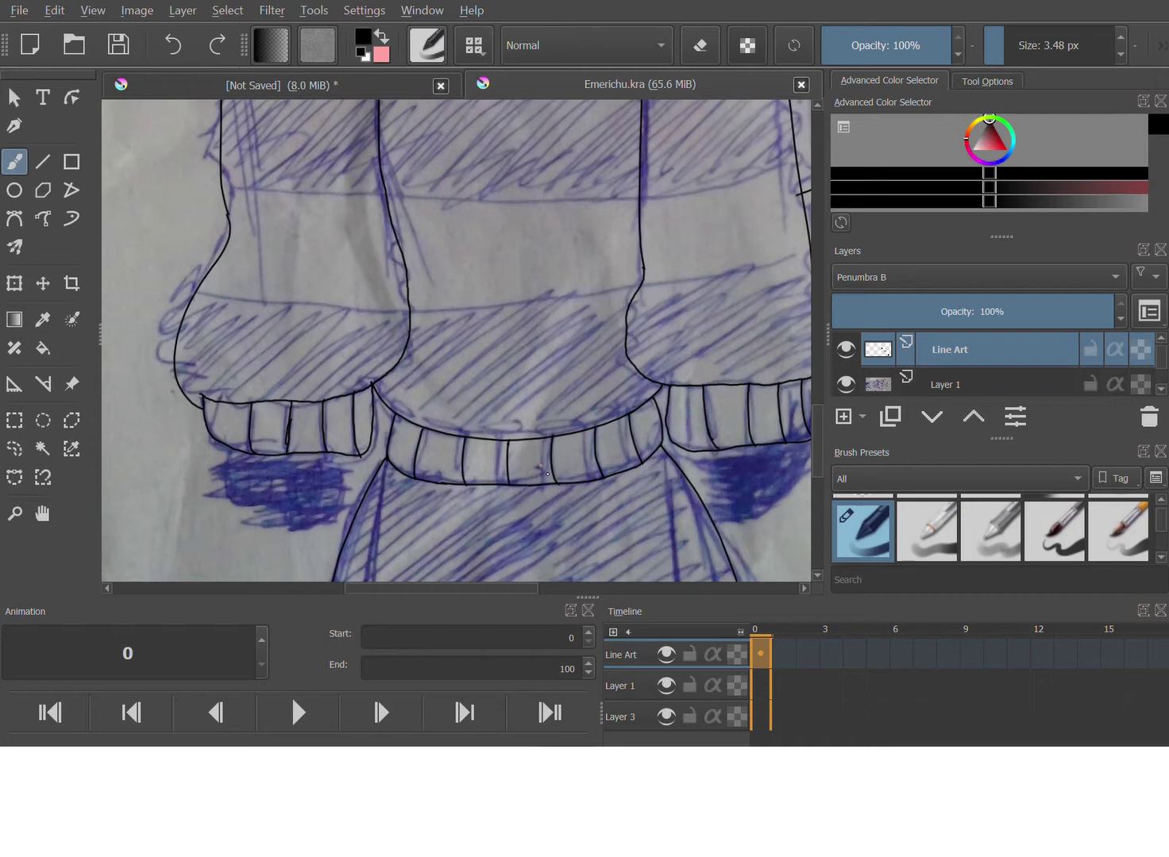
{"action": "left_click_drag", "start_coordinate": [193, 294], "coordinate": [455, 308]}
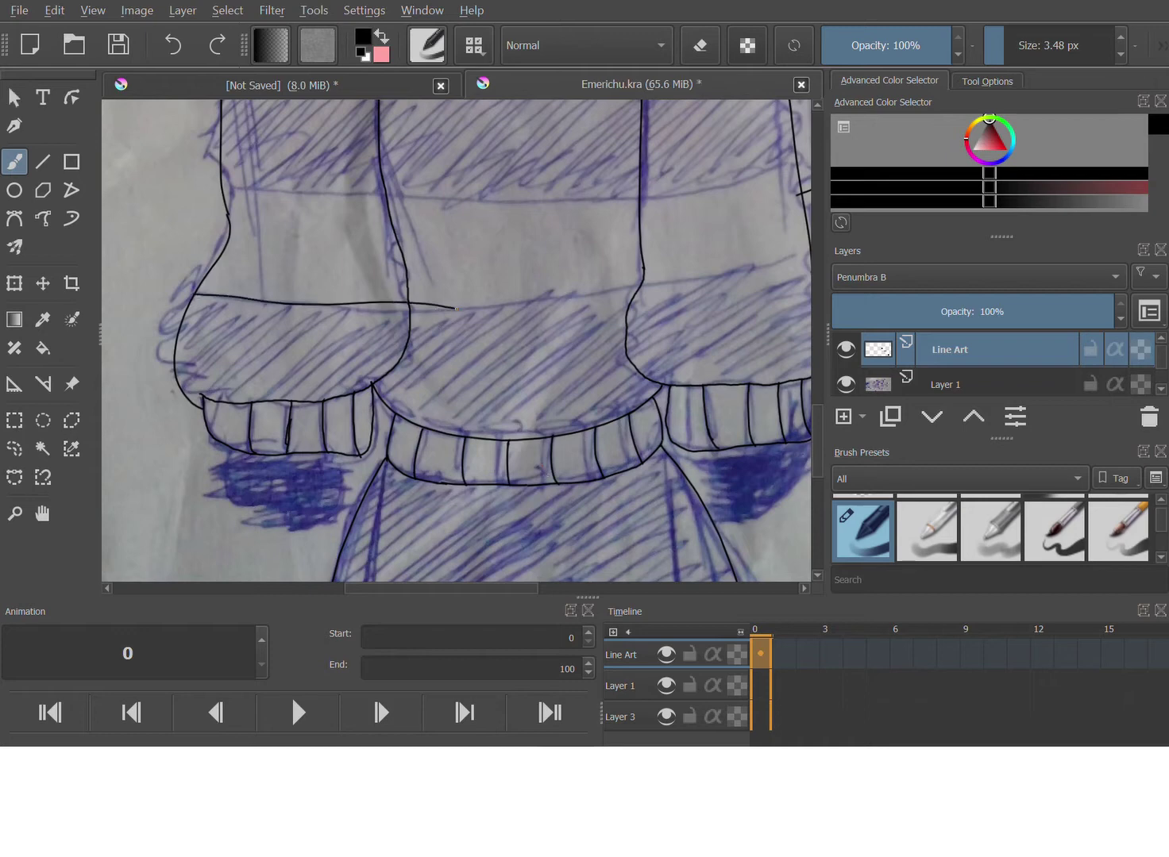
{"action": "key", "text": "ctrl+z"}
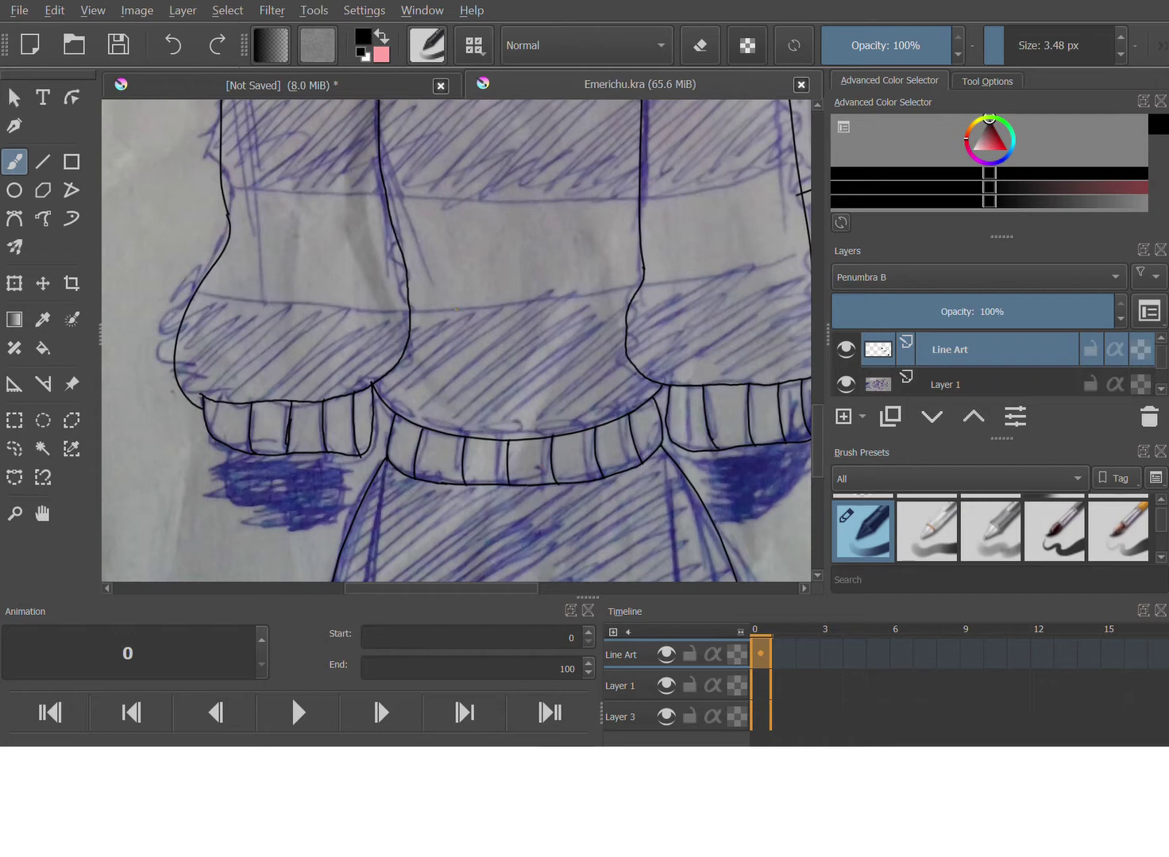
{"action": "mouse_move", "coordinate": [193, 293]}
{"action": "left_mouse_down"}
{"action": "mouse_move", "coordinate": [605, 334]}
{"action": "mouse_move", "coordinate": [699, 316]}
{"action": "left_mouse_up"}
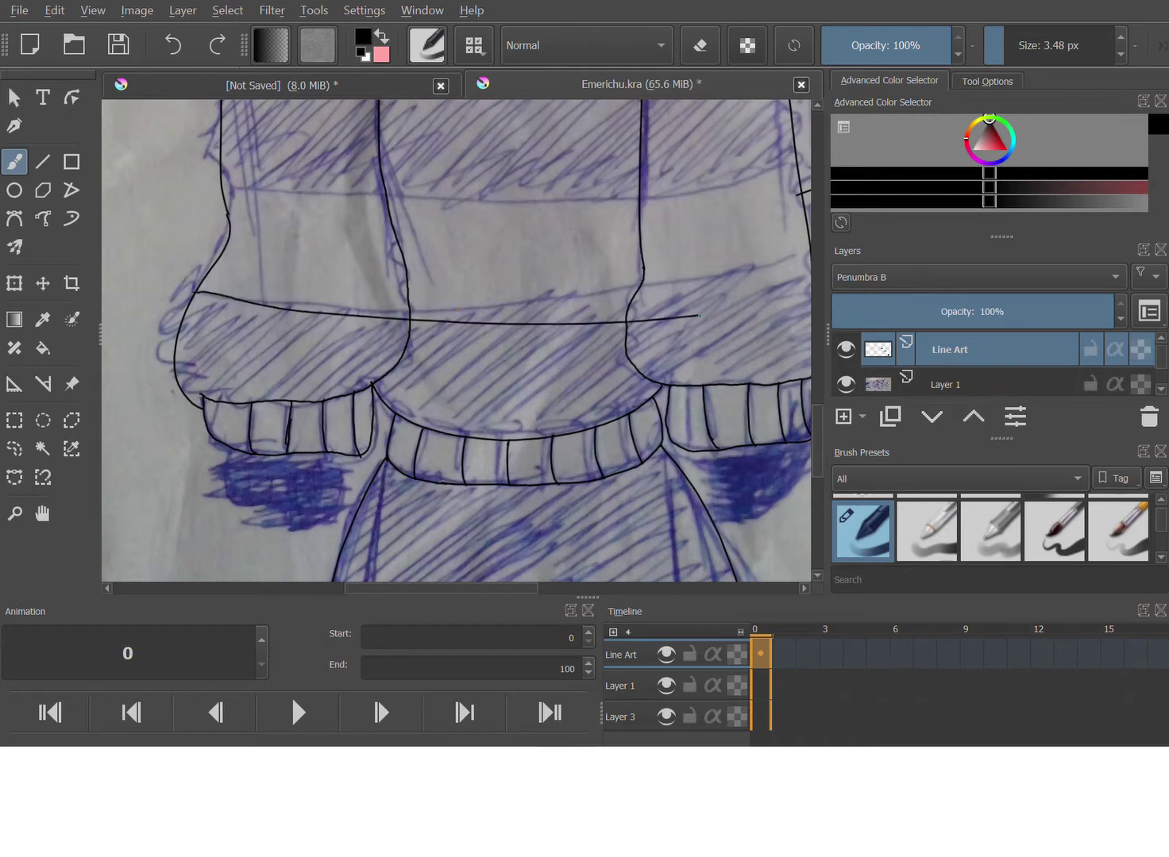
{"action": "key", "text": "ctrl+z"}
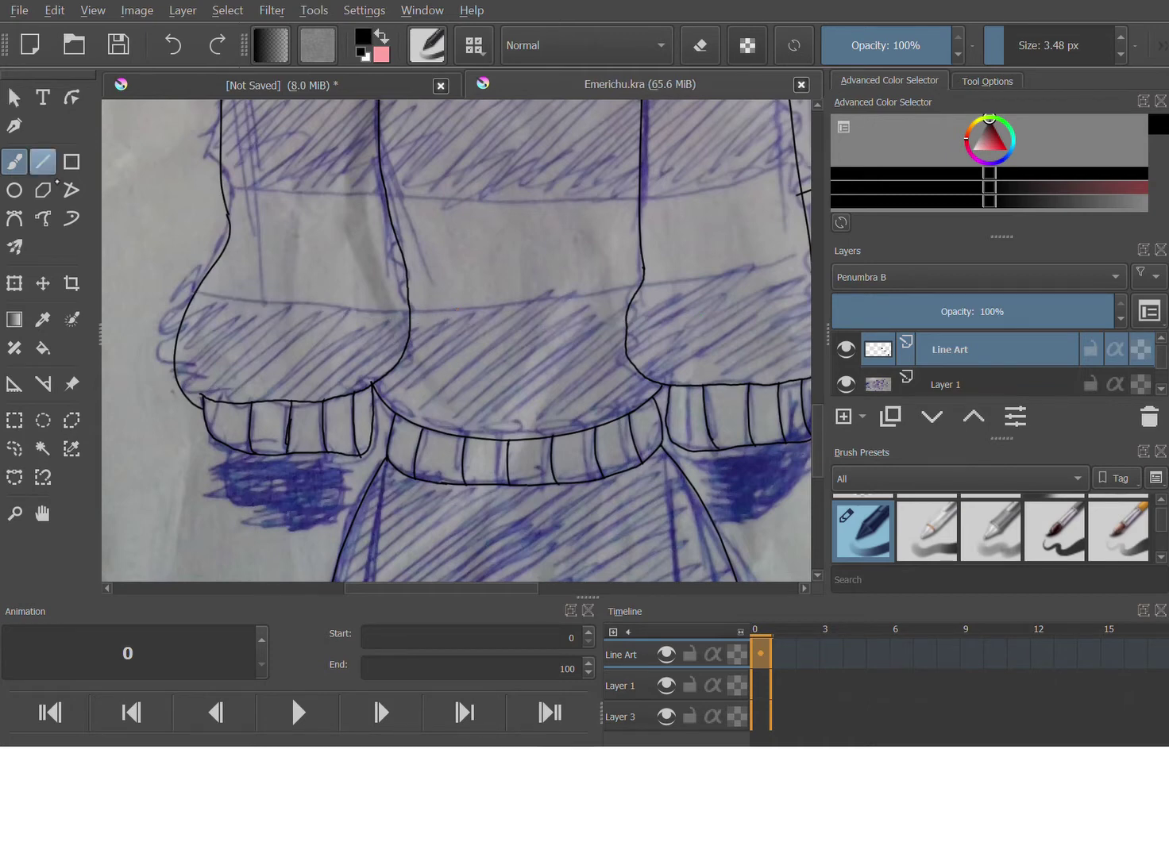
{"action": "left_click", "coordinate": [43, 162]}
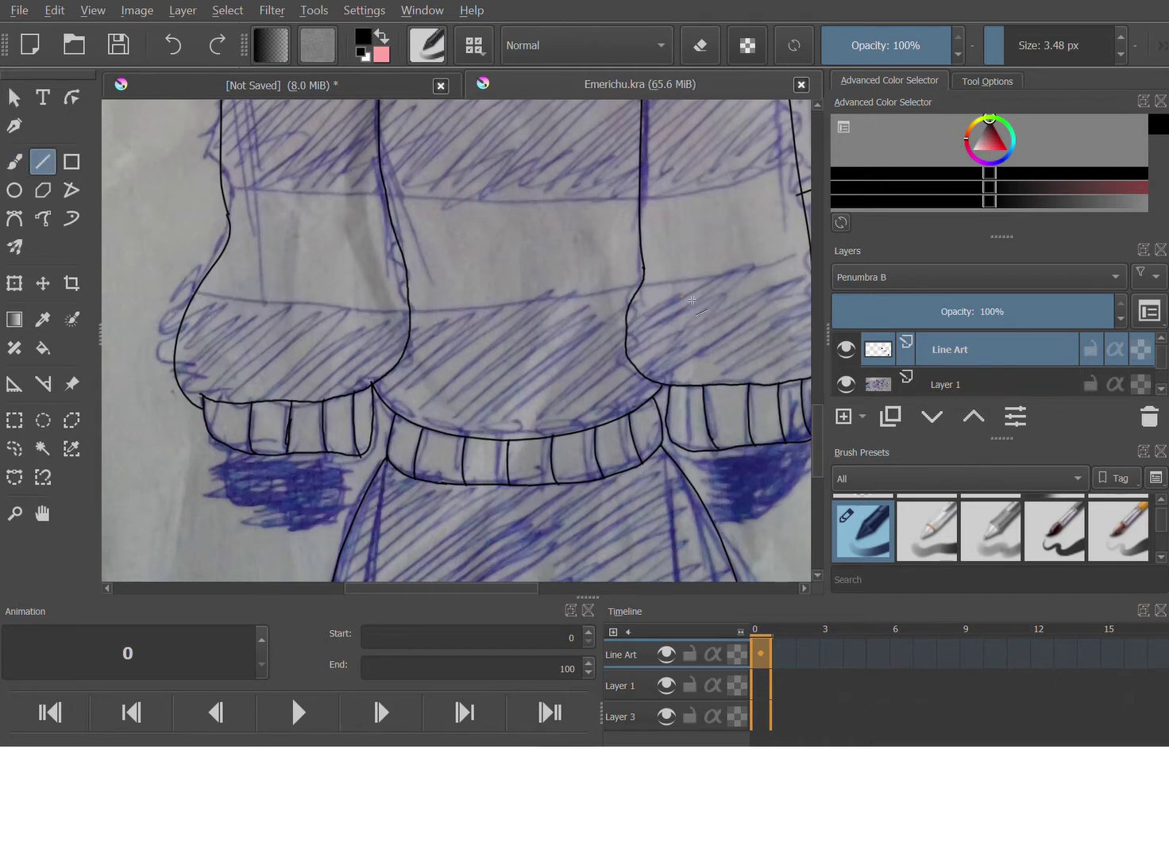
{"action": "left_click_drag", "start_coordinate": [195, 293], "coordinate": [810, 258]}
{"action": "key", "text": "ctrl+z"}
- Draw a short straight line inward from the left sleeve's outer outline to start the lowest stripe edge
{"action": "scroll", "coordinate": [795, 233], "scroll_direction": "down", "scroll_amount": 3}
{"action": "scroll", "coordinate": [700, 207], "scroll_direction": "up", "scroll_amount": 5}
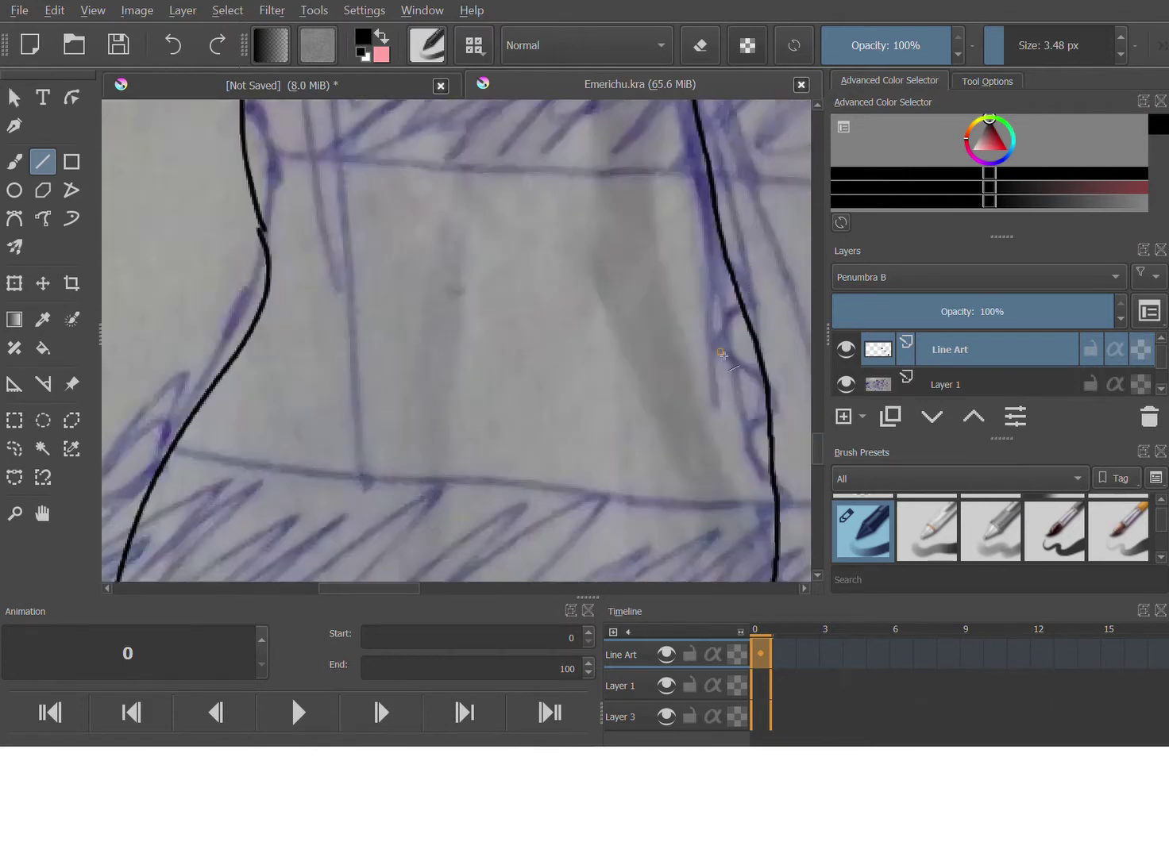
{"action": "left_click_drag", "start_coordinate": [172, 448], "coordinate": [342, 475]}
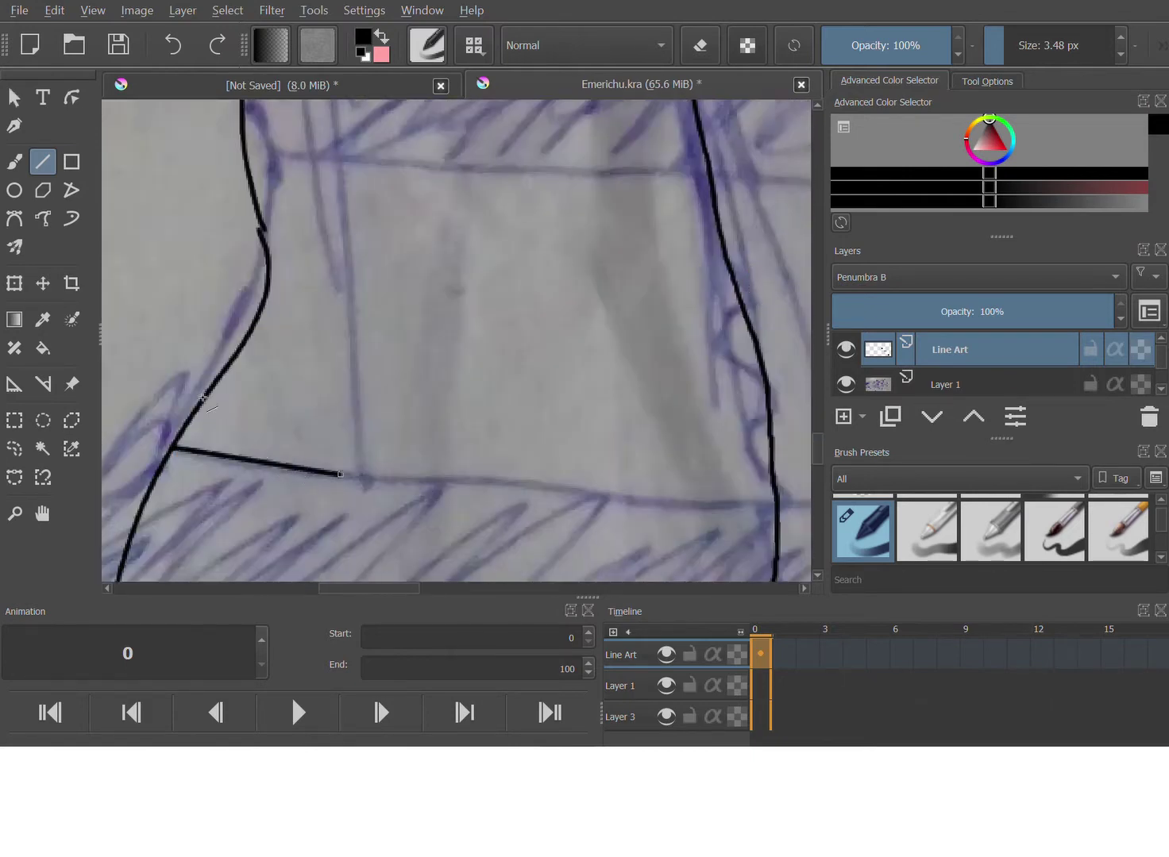
{"action": "key", "text": "b"}
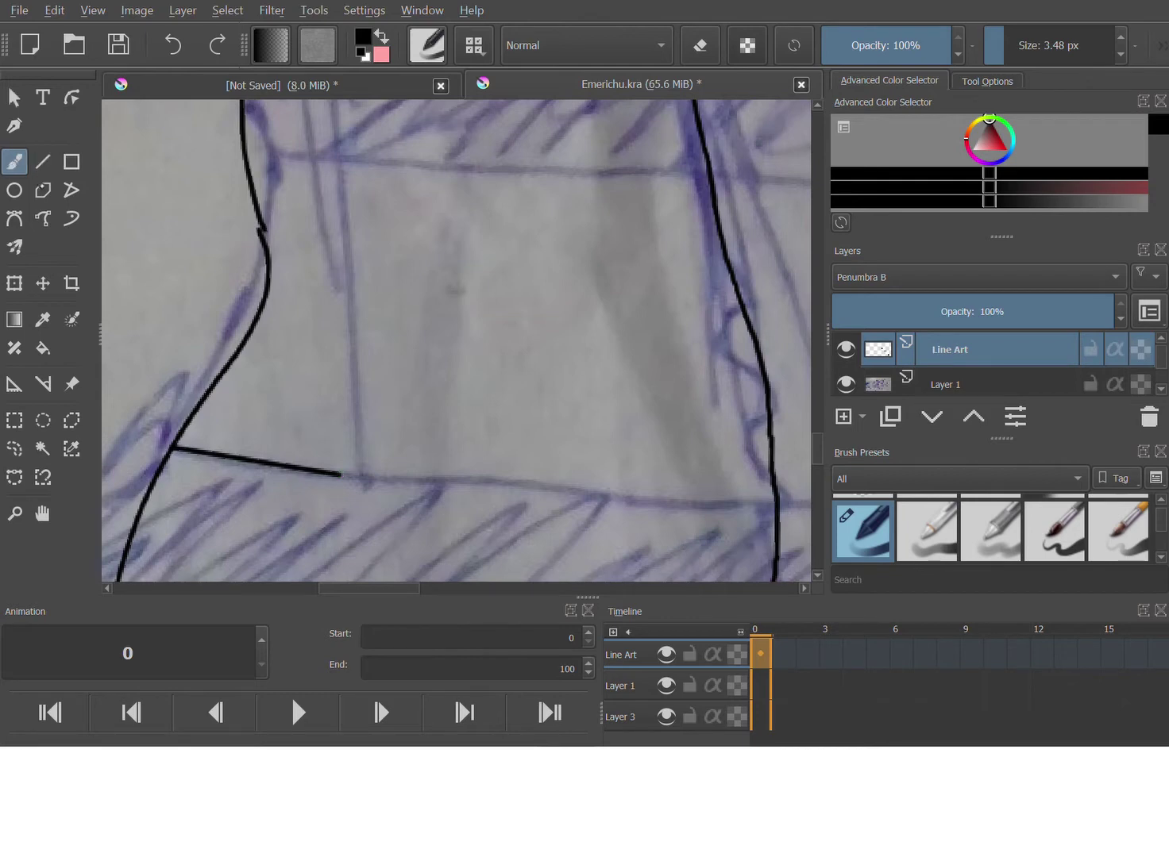
- Continue the lowest stripe edge freehand across the left sleeve, following the sketch just past the sleeve's inner outline
{"action": "left_click_drag", "start_coordinate": [353, 474], "coordinate": [477, 487]}
{"action": "key", "text": "ctrl+z"}
{"action": "scroll", "coordinate": [506, 486], "scroll_direction": "down", "scroll_amount": 3}
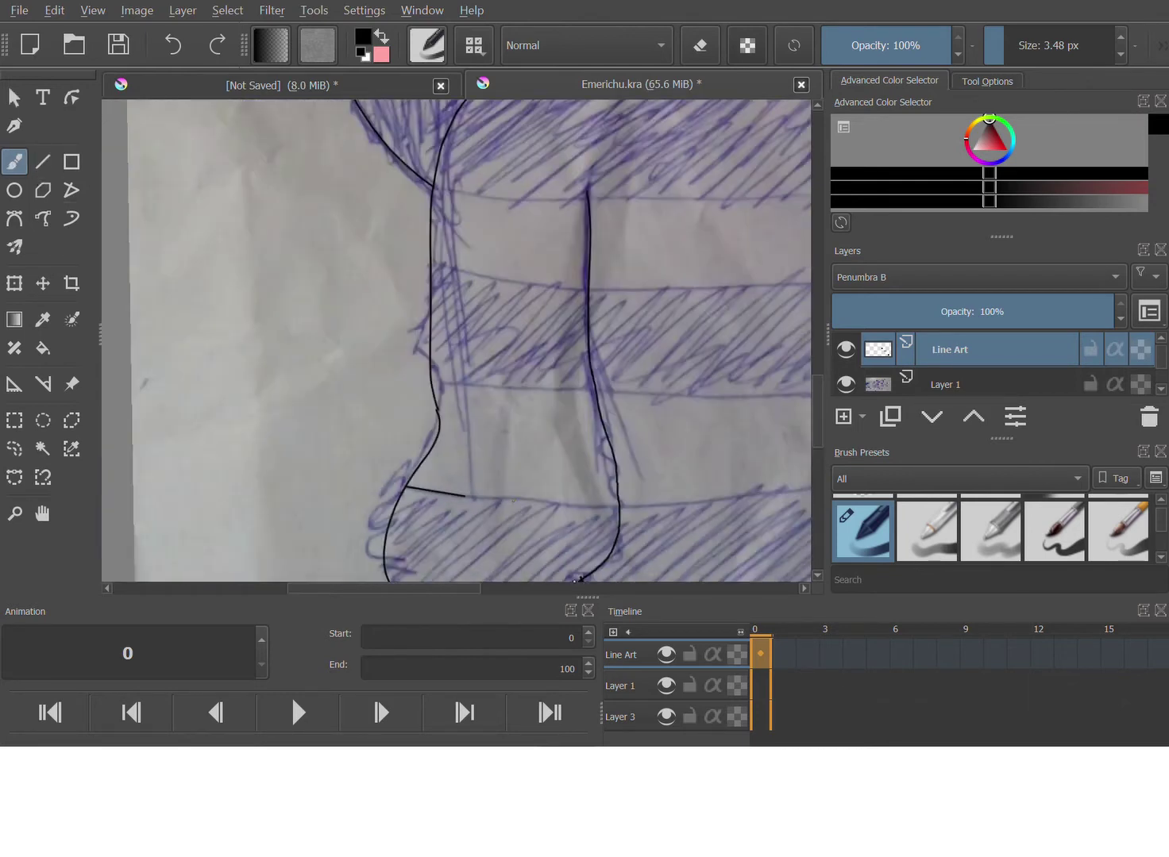
{"action": "scroll", "coordinate": [549, 532], "scroll_direction": "up", "scroll_amount": 2}
{"action": "scroll", "coordinate": [560, 541], "scroll_direction": "up", "scroll_amount": 2}
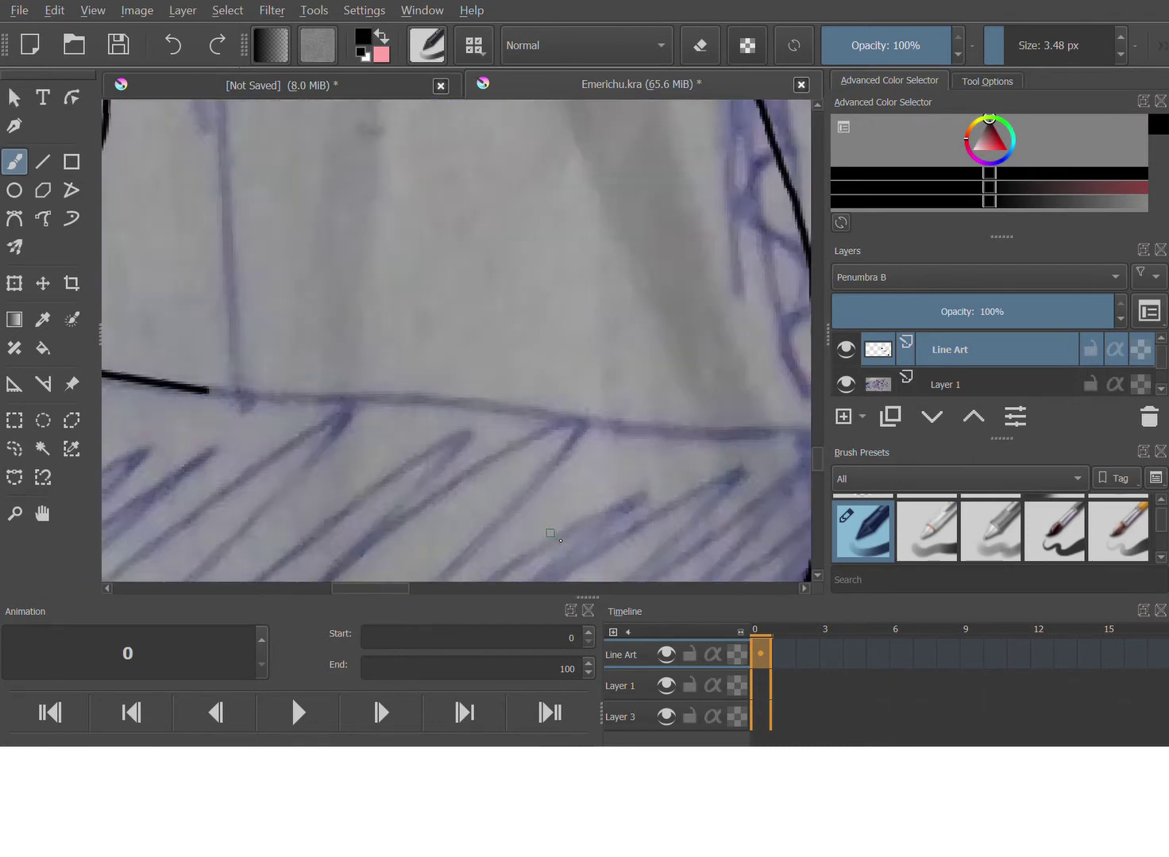
{"action": "mouse_move", "coordinate": [208, 390]}
{"action": "left_mouse_down"}
{"action": "mouse_move", "coordinate": [421, 402]}
{"action": "mouse_move", "coordinate": [558, 418]}
{"action": "left_mouse_up"}
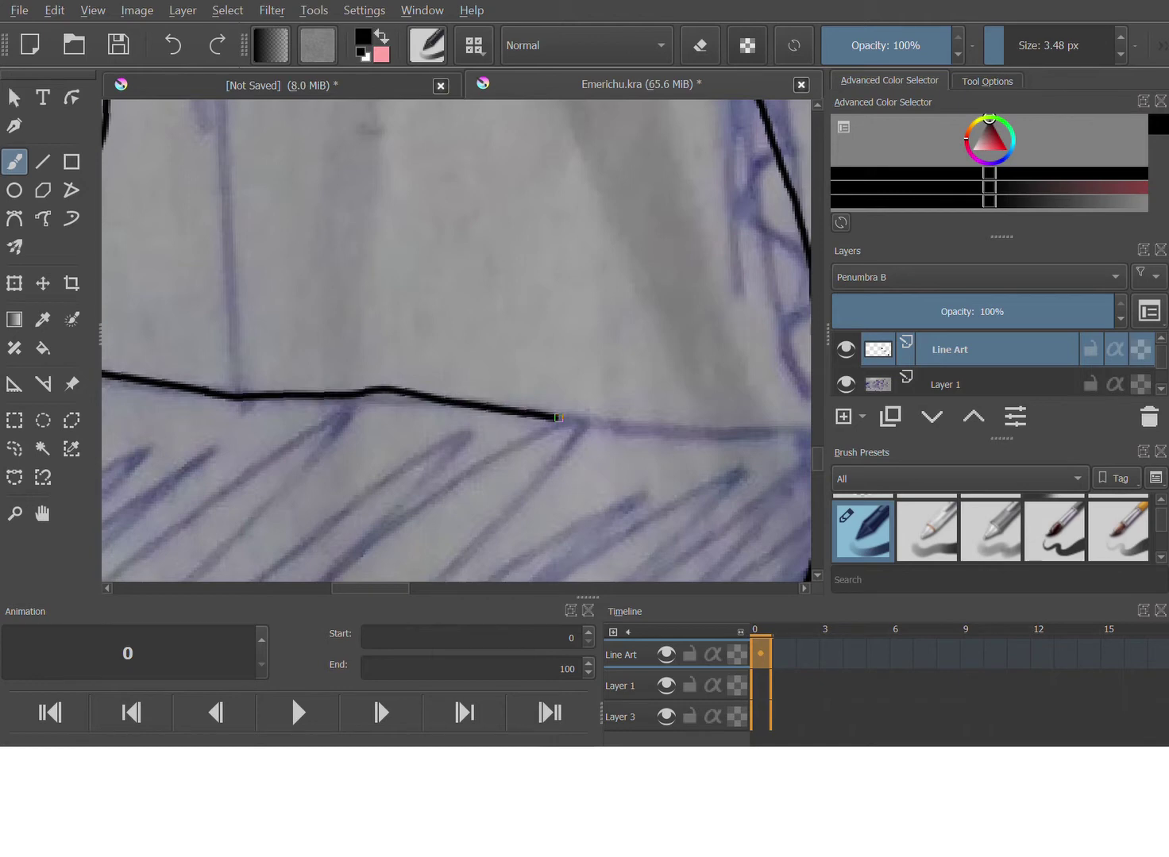
{"action": "key", "text": "ctrl+z"}
{"action": "mouse_move", "coordinate": [208, 390]}
{"action": "left_mouse_down"}
{"action": "mouse_move", "coordinate": [536, 402]}
{"action": "mouse_move", "coordinate": [773, 438]}
{"action": "mouse_move", "coordinate": [843, 421]}
{"action": "left_mouse_up"}
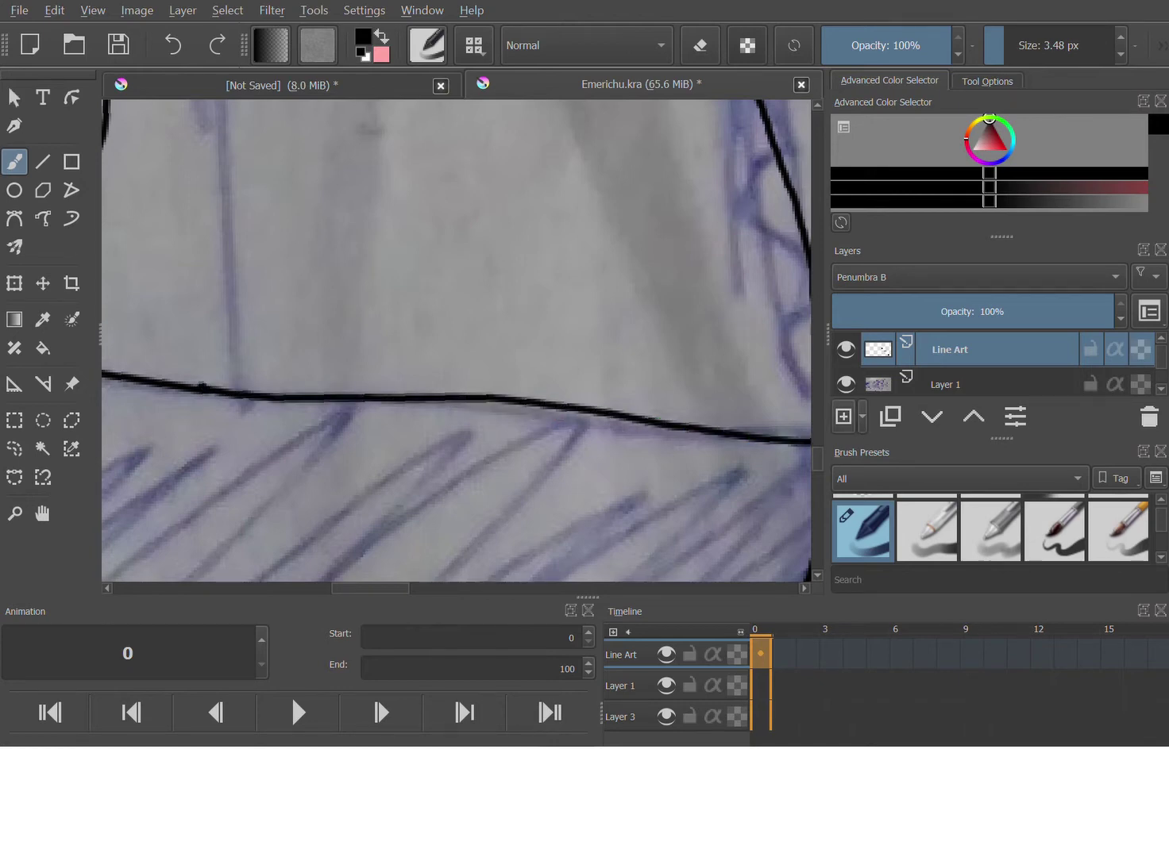
- Trace the lower edge of the left sleeve's middle shaded stripe from the outer to the inner outline
{"action": "scroll", "coordinate": [562, 355], "scroll_direction": "down", "scroll_amount": 5}
{"action": "scroll", "coordinate": [603, 382], "scroll_direction": "up", "scroll_amount": 5}
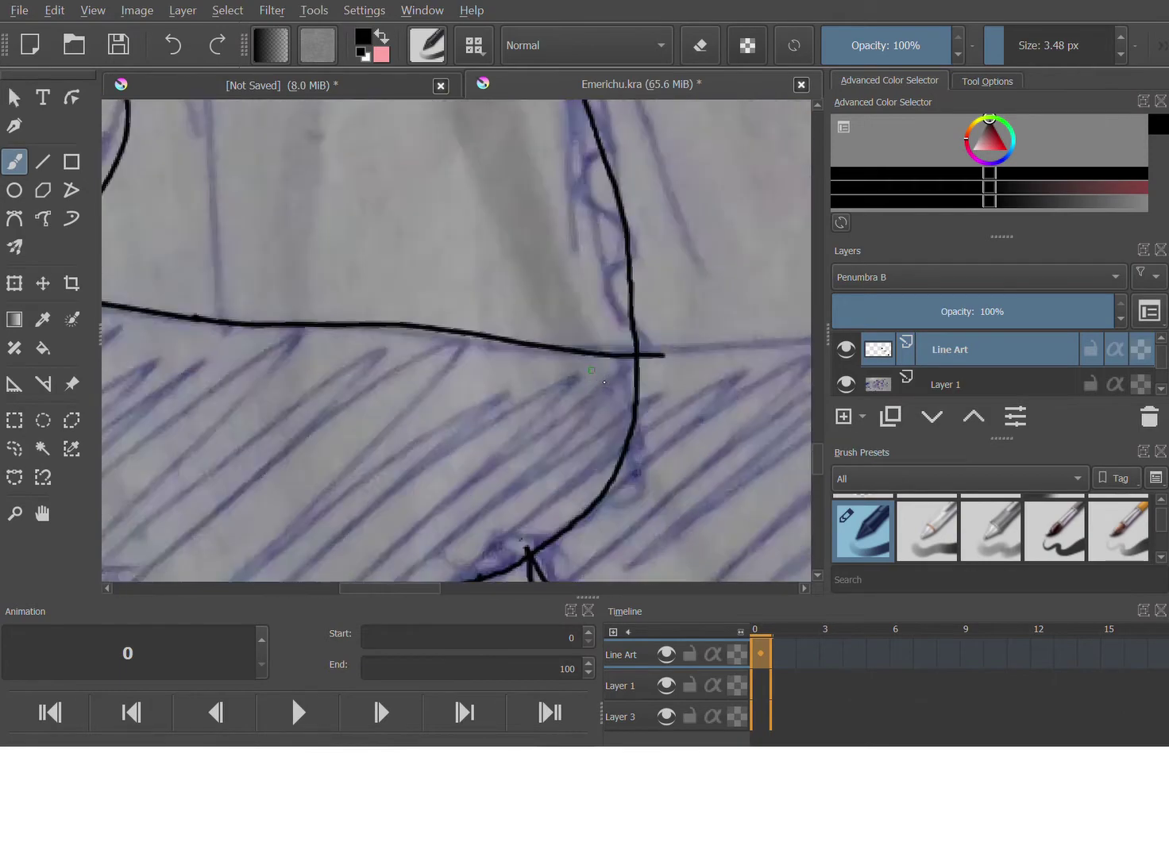
{"action": "scroll", "coordinate": [705, 338], "scroll_direction": "down", "scroll_amount": 8}
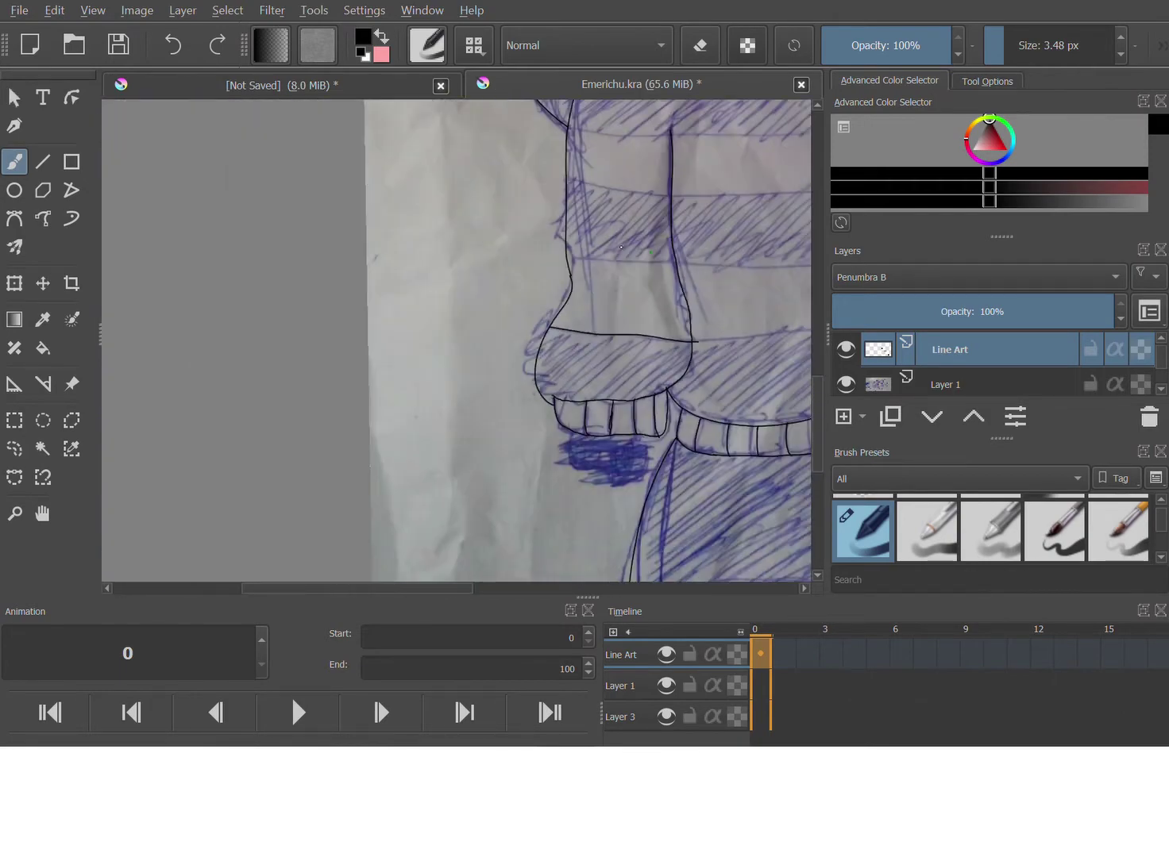
{"action": "scroll", "coordinate": [621, 247], "scroll_direction": "up", "scroll_amount": 5}
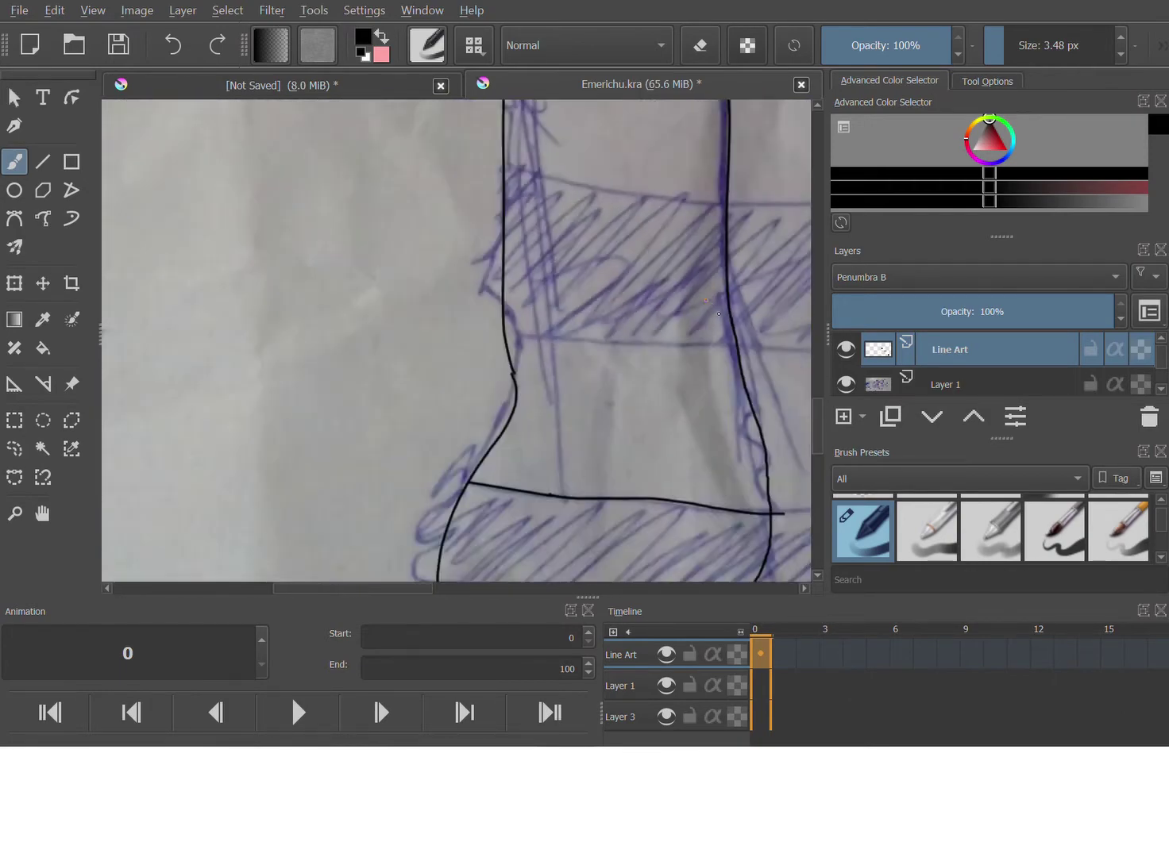
{"action": "scroll", "coordinate": [712, 305], "scroll_direction": "up", "scroll_amount": 2}
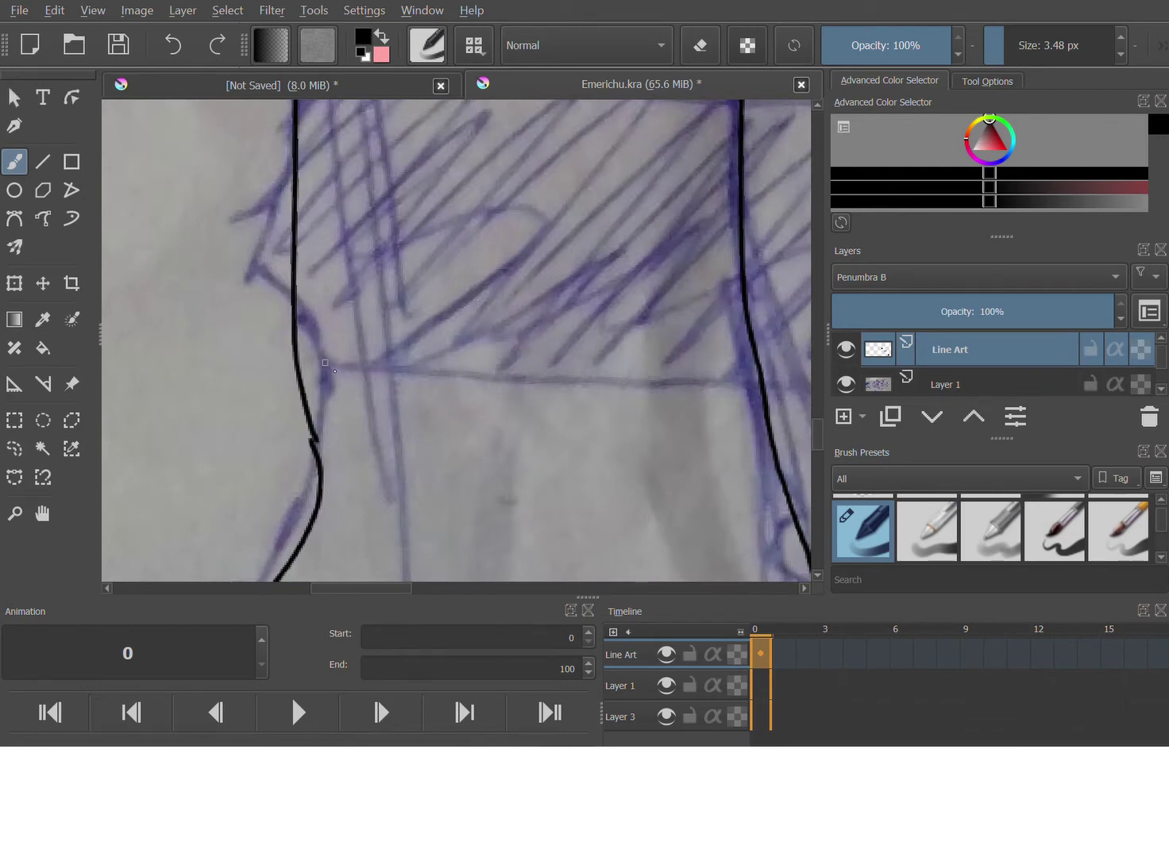
{"action": "left_click_drag", "start_coordinate": [297, 366], "coordinate": [768, 383]}
- Erase the kink in the left sleeve's outer outline below the middle shaded stripe and smooth the joint
{"action": "key", "text": "e"}
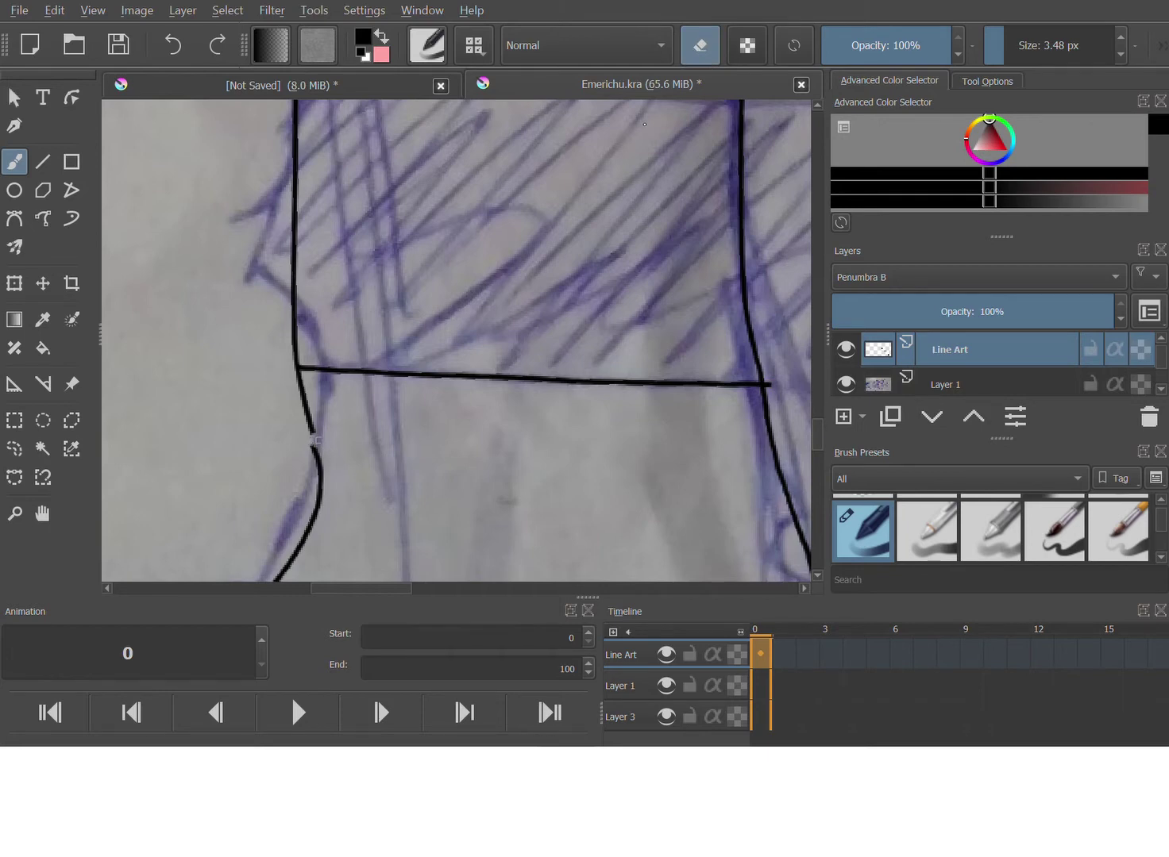
{"action": "left_click", "coordinate": [700, 46]}
{"action": "left_click_drag", "start_coordinate": [309, 430], "coordinate": [318, 467]}
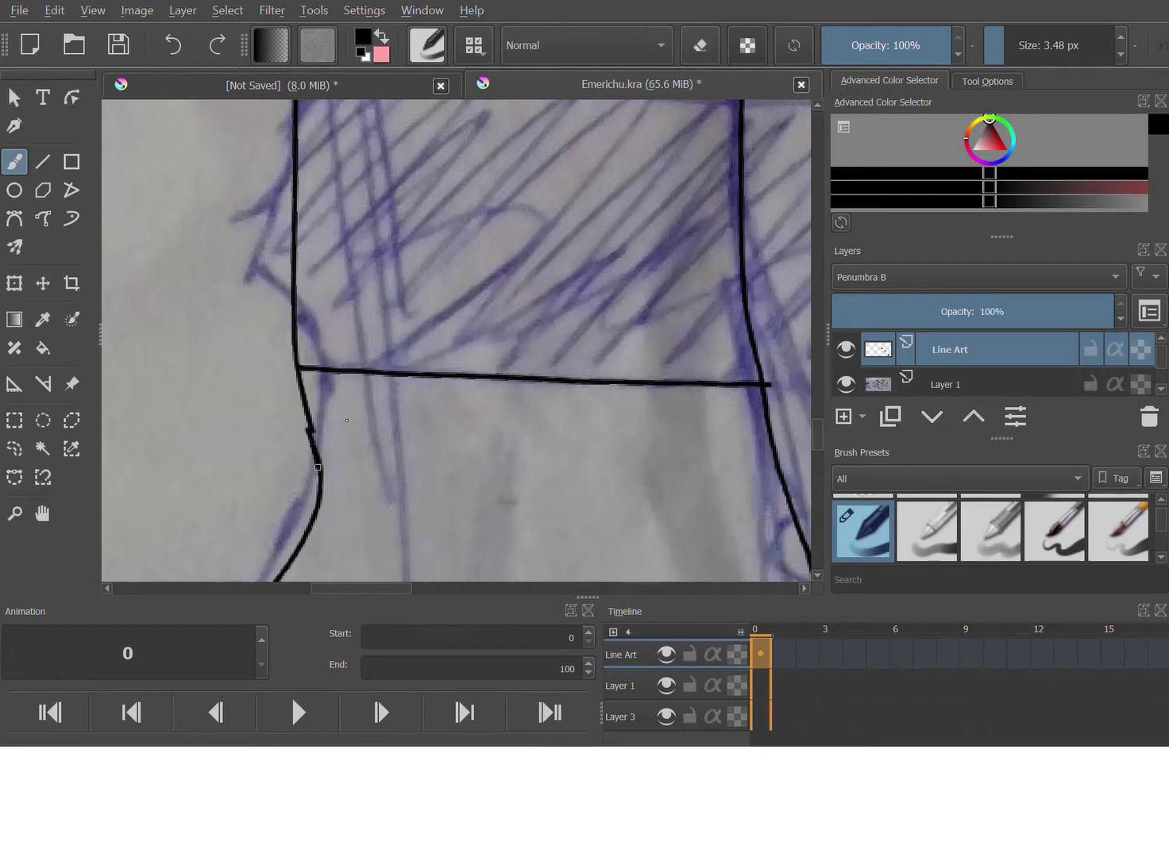
{"action": "key", "text": "ctrl+z"}
{"action": "left_click_drag", "start_coordinate": [310, 428], "coordinate": [316, 462]}
{"action": "key", "text": "ctrl+z"}
{"action": "mouse_move", "coordinate": [310, 432]}
{"action": "left_mouse_down"}
{"action": "mouse_move", "coordinate": [330, 477]}
{"action": "mouse_move", "coordinate": [316, 451]}
{"action": "left_mouse_up"}
{"action": "key", "text": "ctrl+z"}
{"action": "key", "text": "ctrl+z"}
{"action": "left_click_drag", "start_coordinate": [308, 429], "coordinate": [315, 459]}
{"action": "key", "text": "ctrl+z"}
{"action": "left_click_drag", "start_coordinate": [312, 431], "coordinate": [318, 475]}
{"action": "key", "text": "ctrl+z"}
{"action": "key", "text": "e"}
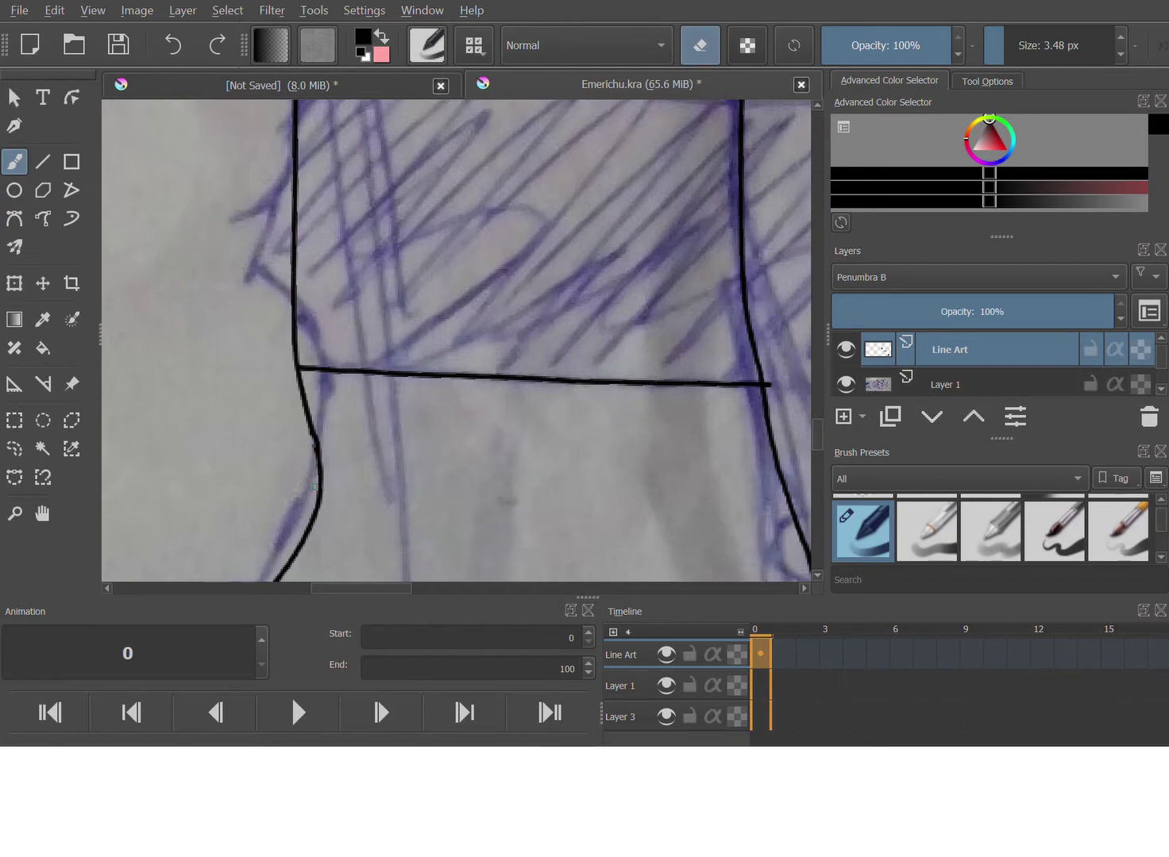
- Trace the upper edge of the left sleeve's middle shaded stripe with the freehand brush, ending just past the inner outline
{"action": "scroll", "coordinate": [207, 508], "scroll_direction": "down", "scroll_amount": 3}
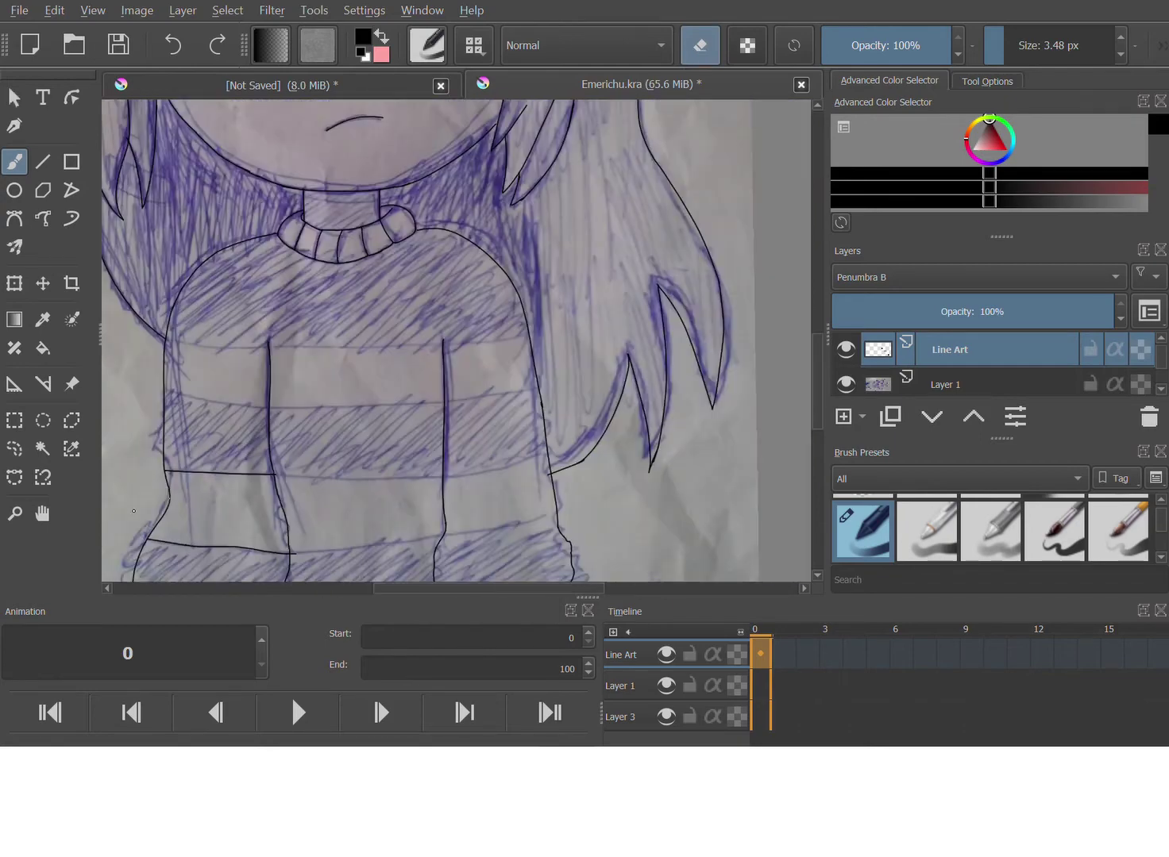
{"action": "scroll", "coordinate": [196, 372], "scroll_direction": "up", "scroll_amount": 3}
{"action": "scroll", "coordinate": [171, 425], "scroll_direction": "down", "scroll_amount": 5}
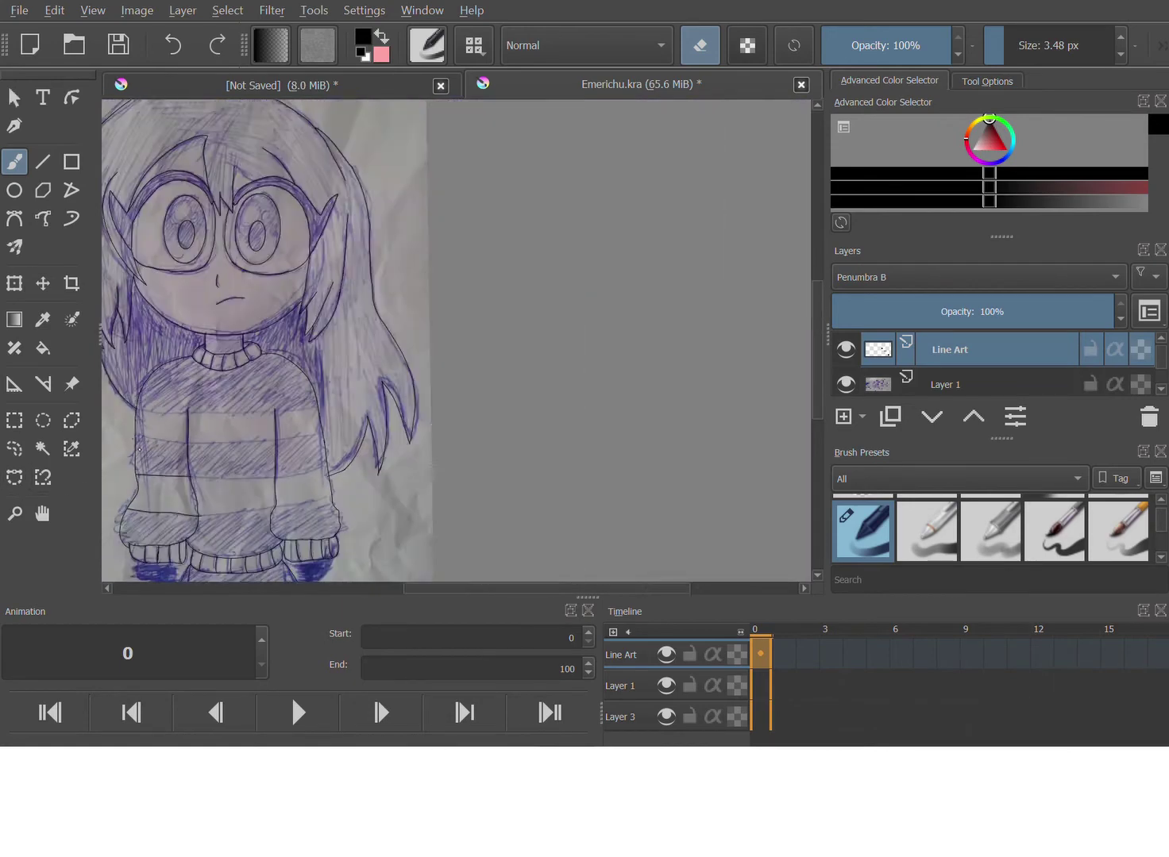
{"action": "scroll", "coordinate": [114, 425], "scroll_direction": "up", "scroll_amount": 3}
{"action": "scroll", "coordinate": [124, 440], "scroll_direction": "up", "scroll_amount": 2}
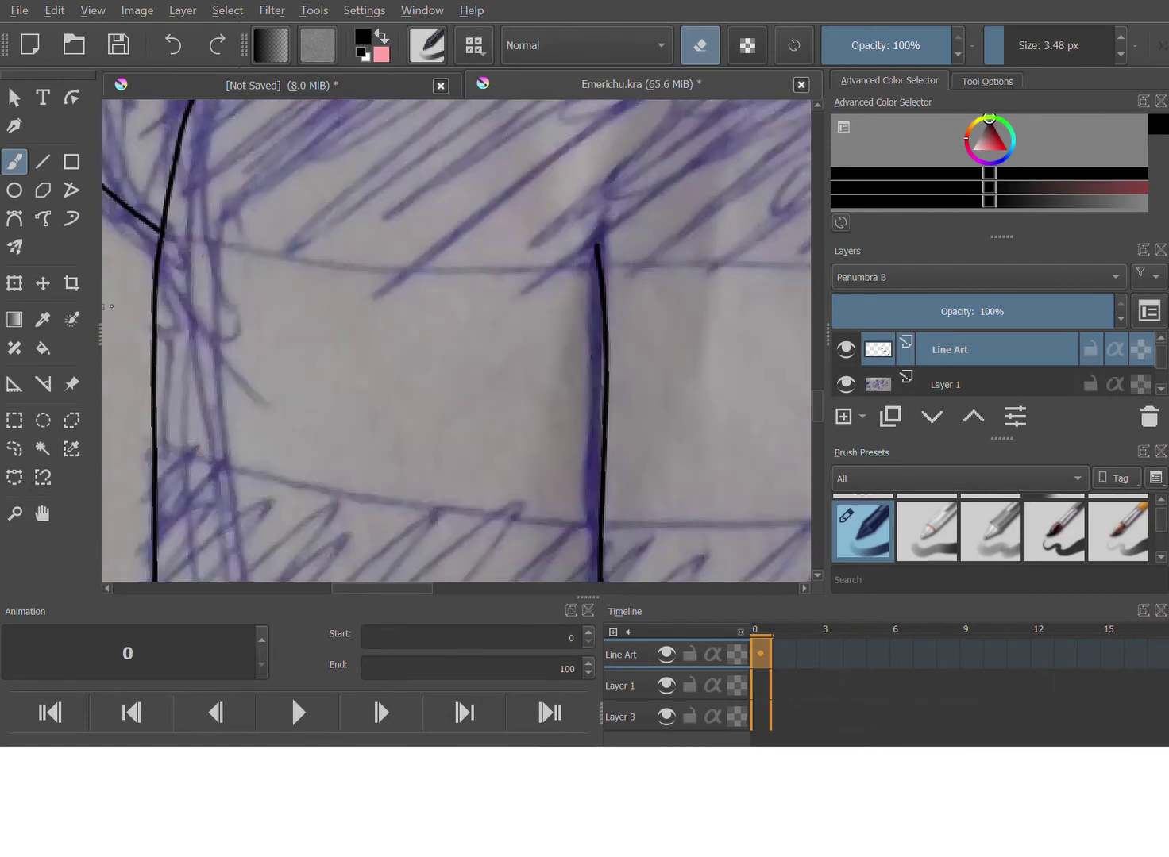
{"action": "left_click", "coordinate": [51, 168]}
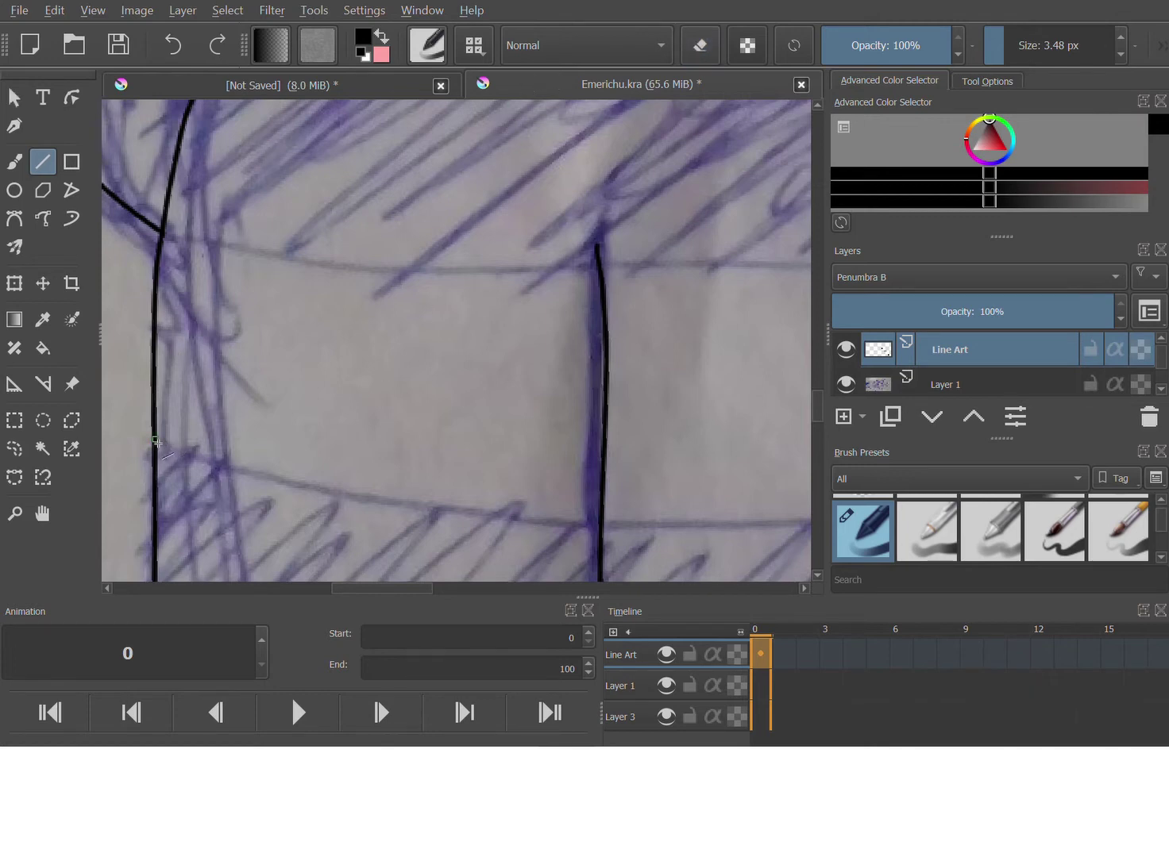
{"action": "left_click_drag", "start_coordinate": [479, 520], "coordinate": [518, 525]}
{"action": "key", "text": "ctrl+z"}
{"action": "left_click_drag", "start_coordinate": [390, 520], "coordinate": [384, 512]}
{"action": "key", "text": "ctrl+z"}
{"action": "left_click_drag", "start_coordinate": [157, 441], "coordinate": [255, 469]}
{"action": "key", "text": "ctrl+z"}
{"action": "key", "text": "b"}
{"action": "mouse_move", "coordinate": [157, 441]}
{"action": "left_mouse_down"}
{"action": "mouse_move", "coordinate": [432, 515]}
{"action": "mouse_move", "coordinate": [593, 525]}
{"action": "left_mouse_up"}
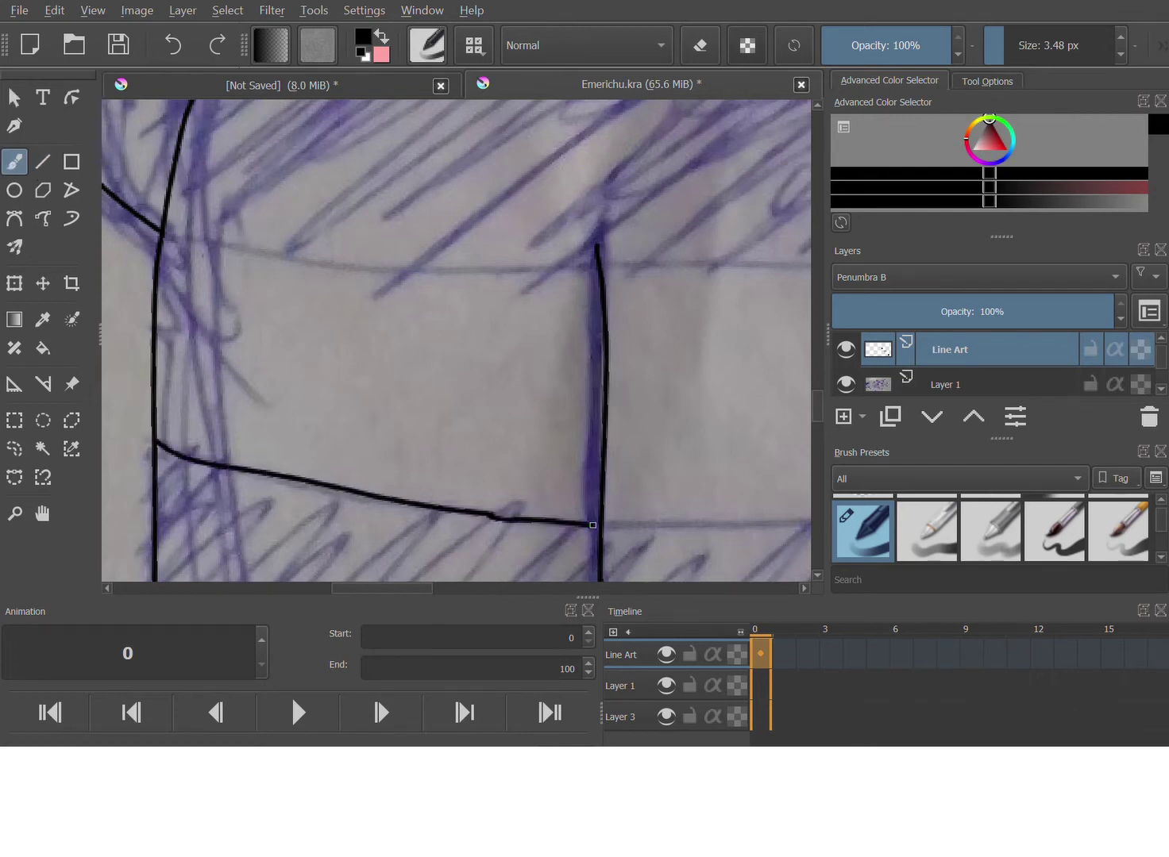
{"action": "left_click_drag", "start_coordinate": [592, 526], "coordinate": [626, 523]}
{"action": "key", "text": "ctrl+z"}
- Trace the topmost stripe edge across the left sleeve, from where the hair meets the outline to the inner sleeve line
{"action": "left_click_drag", "start_coordinate": [168, 235], "coordinate": [492, 264]}
{"action": "key", "text": "ctrl+z"}
{"action": "left_click_drag", "start_coordinate": [165, 235], "coordinate": [486, 271]}
{"action": "key", "text": "ctrl+z"}
{"action": "left_click_drag", "start_coordinate": [159, 236], "coordinate": [546, 286]}
{"action": "key", "text": "ctrl+z"}
{"action": "mouse_move", "coordinate": [163, 231]}
{"action": "left_mouse_down"}
{"action": "mouse_move", "coordinate": [475, 299]}
{"action": "mouse_move", "coordinate": [563, 300]}
{"action": "left_mouse_up"}
{"action": "key", "text": "ctrl+z"}
{"action": "mouse_move", "coordinate": [168, 231]}
{"action": "left_mouse_down"}
{"action": "mouse_move", "coordinate": [410, 286]}
{"action": "mouse_move", "coordinate": [611, 276]}
{"action": "left_mouse_up"}
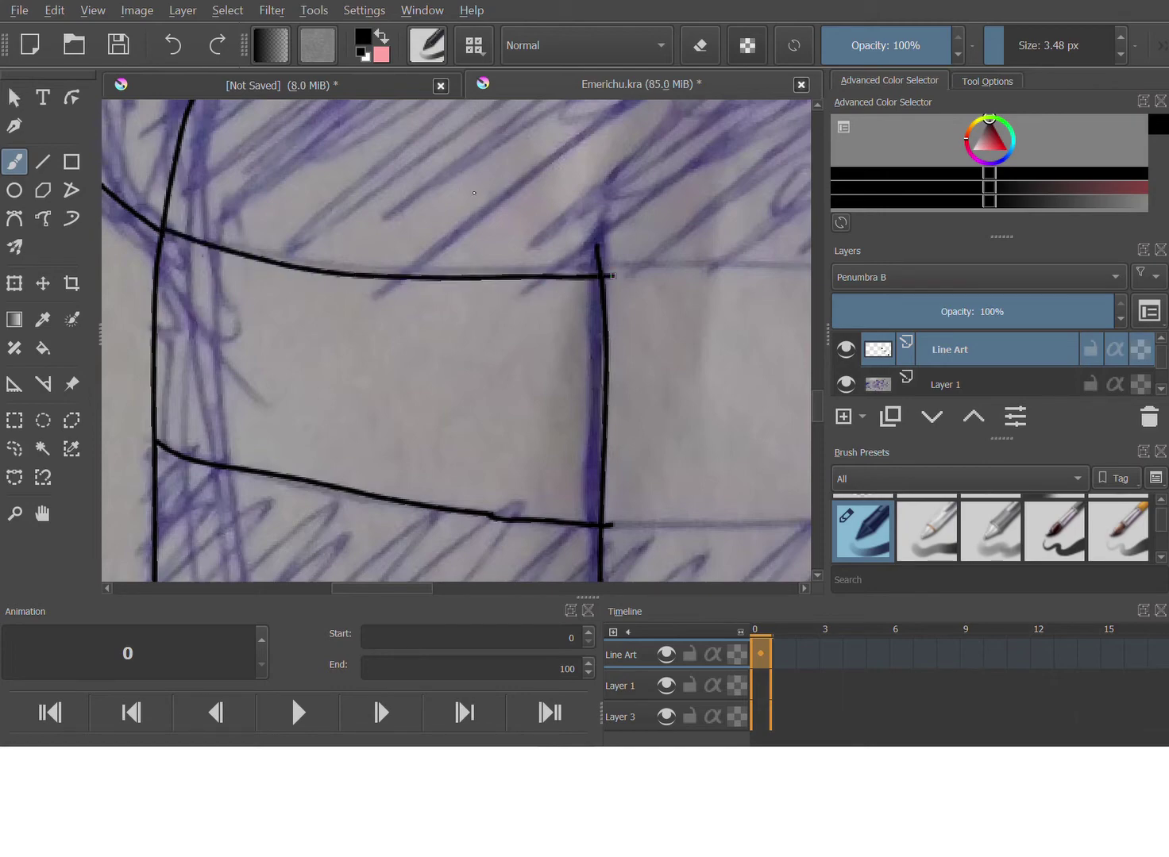
{"action": "scroll", "coordinate": [528, 174], "scroll_direction": "down", "scroll_amount": 4}
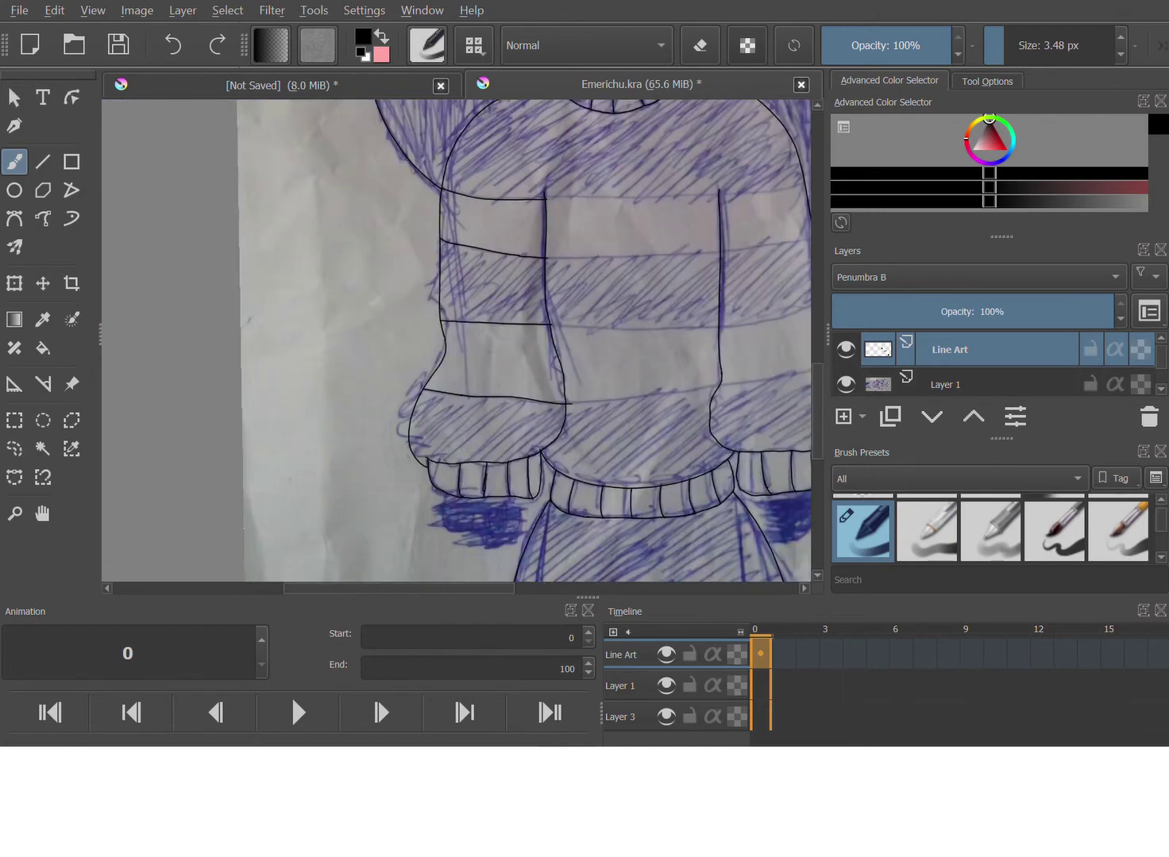
{"action": "scroll", "coordinate": [548, 301], "scroll_direction": "up", "scroll_amount": 2}
{"action": "scroll", "coordinate": [617, 354], "scroll_direction": "down", "scroll_amount": 4}
{"action": "scroll", "coordinate": [687, 405], "scroll_direction": "up", "scroll_amount": 4}
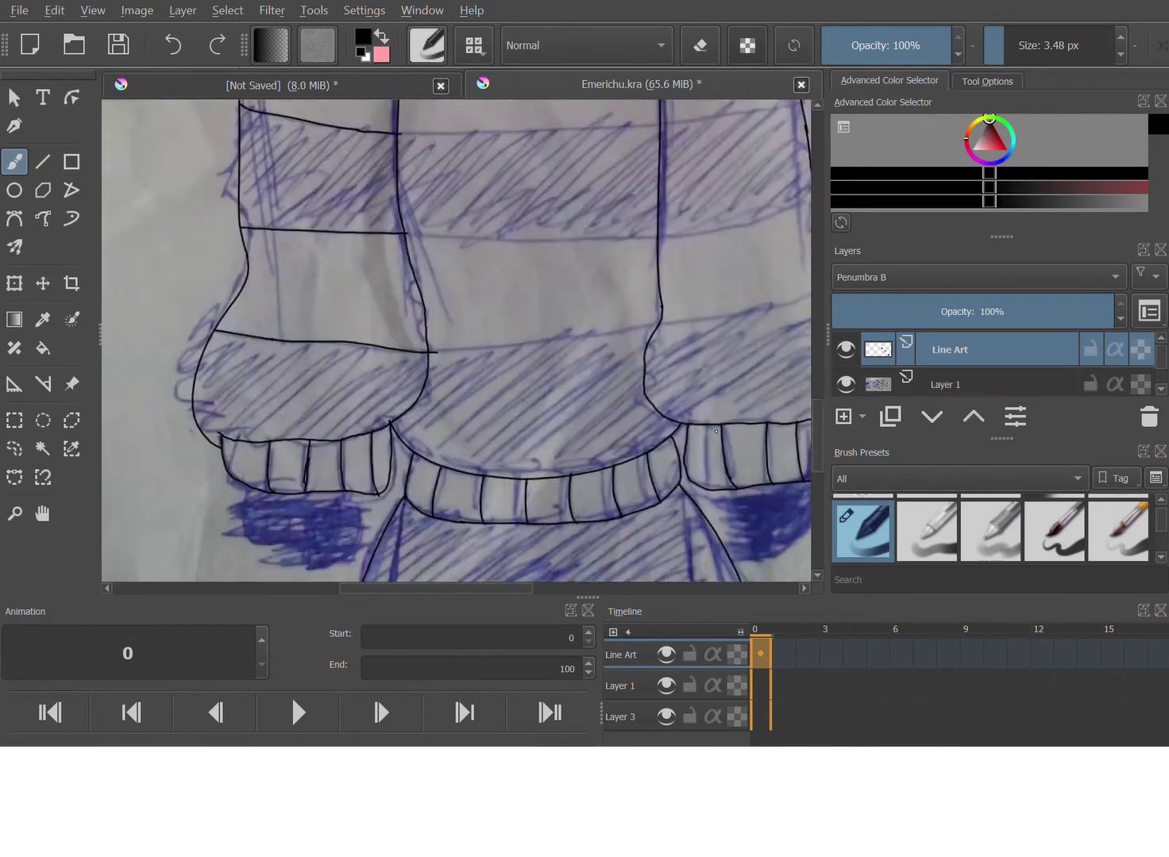
{"action": "scroll", "coordinate": [525, 361], "scroll_direction": "down", "scroll_amount": 2}
{"action": "scroll", "coordinate": [501, 341], "scroll_direction": "up", "scroll_amount": 2}
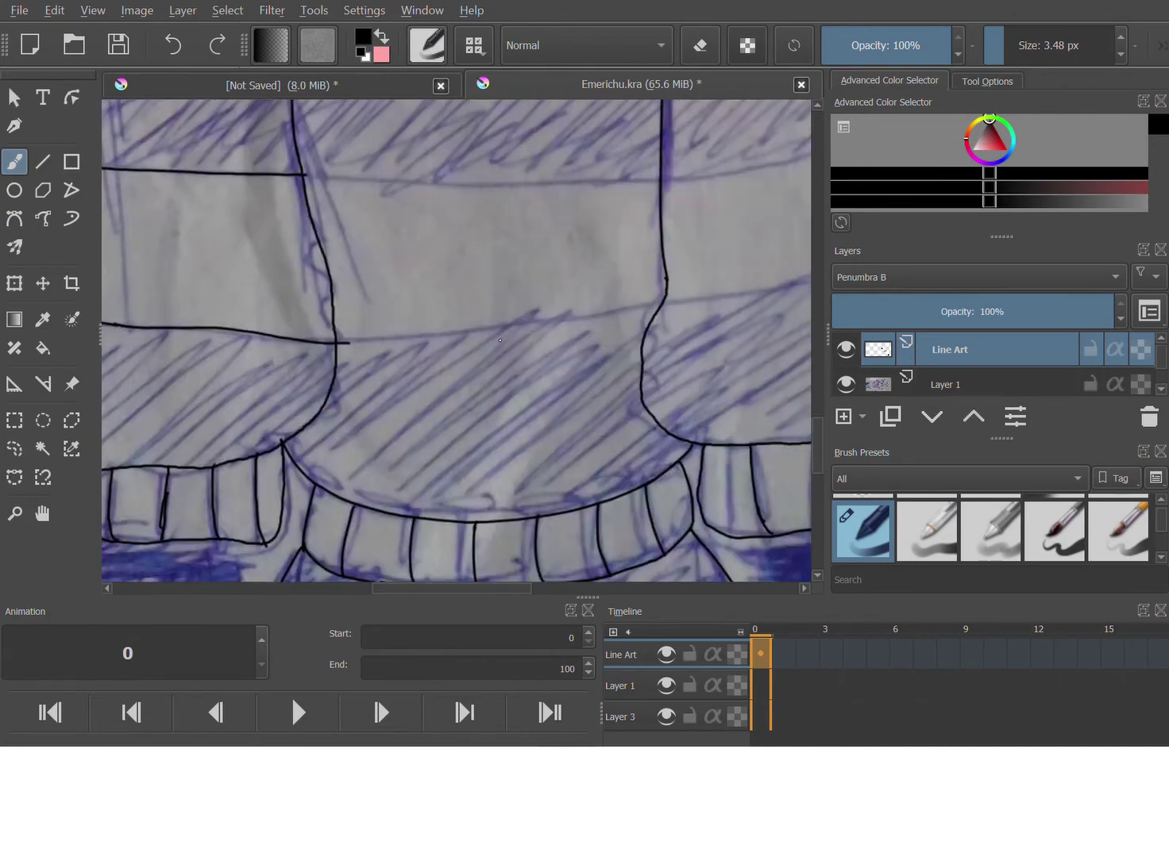
{"action": "left_click_drag", "start_coordinate": [344, 342], "coordinate": [713, 297]}
{"action": "key", "text": "ctrl+z"}
{"action": "left_click_drag", "start_coordinate": [347, 343], "coordinate": [696, 322]}
{"action": "key", "text": "ctrl+z"}
{"action": "mouse_move", "coordinate": [346, 343]}
{"action": "left_mouse_down"}
{"action": "mouse_move", "coordinate": [672, 313]}
{"action": "mouse_move", "coordinate": [401, 349]}
{"action": "mouse_move", "coordinate": [333, 339]}
{"action": "mouse_move", "coordinate": [314, 352]}
{"action": "left_mouse_up"}
{"action": "key", "text": "ctrl+z"}
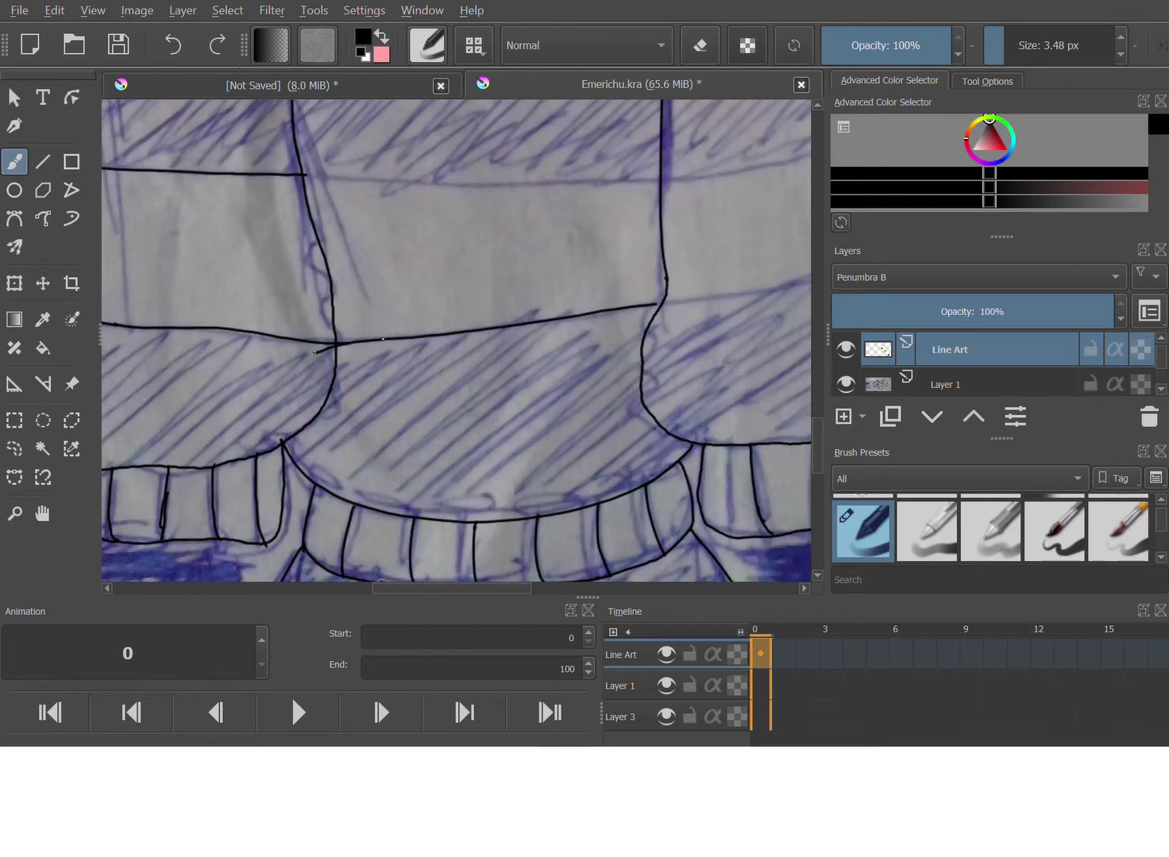
{"action": "key", "text": "ctrl+z"}
{"action": "left_click_drag", "start_coordinate": [348, 343], "coordinate": [685, 295]}
{"action": "key", "text": "ctrl+z"}
- Trace the lowest stripe edge across the sweater's torso, joining the left sleeve's stripe line to the right sleeve's inner outline
{"action": "scroll", "coordinate": [550, 262], "scroll_direction": "down", "scroll_amount": 3}
{"action": "scroll", "coordinate": [540, 294], "scroll_direction": "up", "scroll_amount": 5}
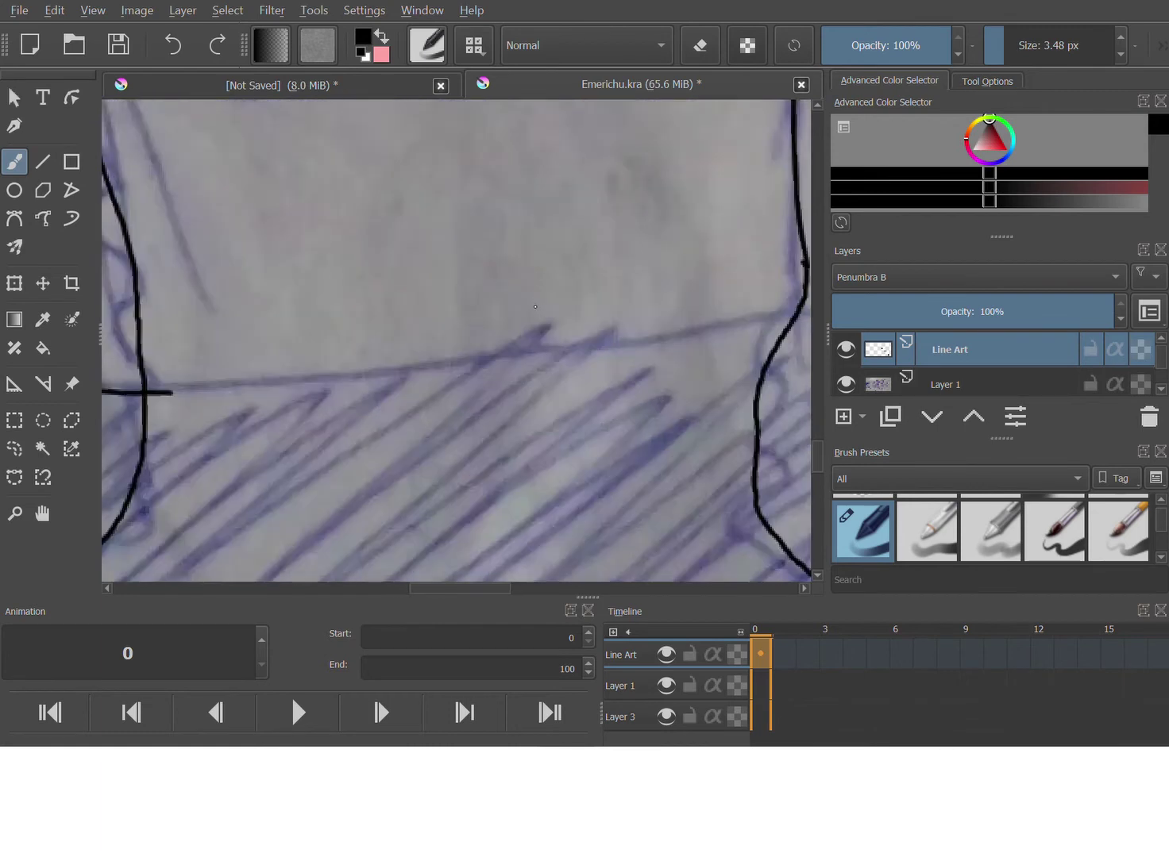
{"action": "mouse_move", "coordinate": [168, 392]}
{"action": "left_mouse_down"}
{"action": "mouse_move", "coordinate": [660, 359]}
{"action": "mouse_move", "coordinate": [810, 320]}
{"action": "left_mouse_up"}
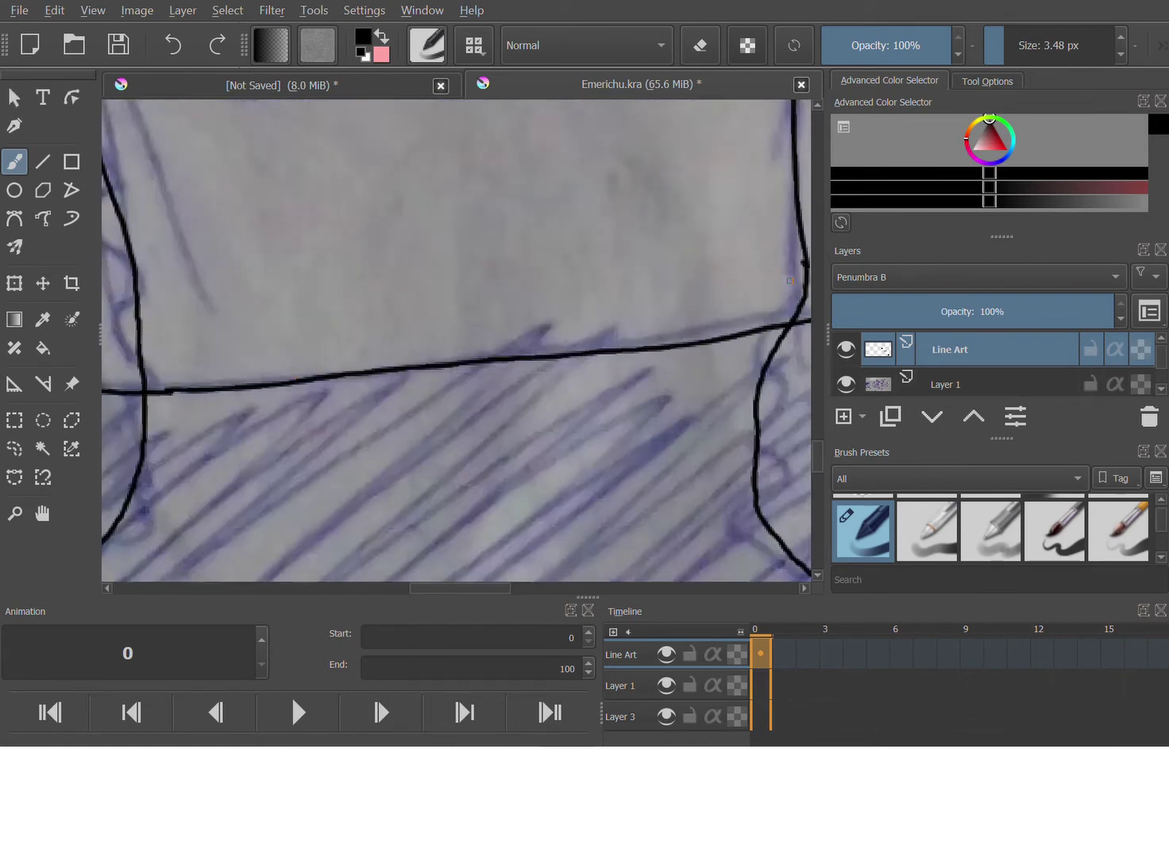
- Extend the lowest stripe edge across the right sleeve from its inner outline to its outer outline
{"action": "scroll", "coordinate": [680, 284], "scroll_direction": "down", "scroll_amount": 5}
{"action": "scroll", "coordinate": [729, 327], "scroll_direction": "up", "scroll_amount": 2}
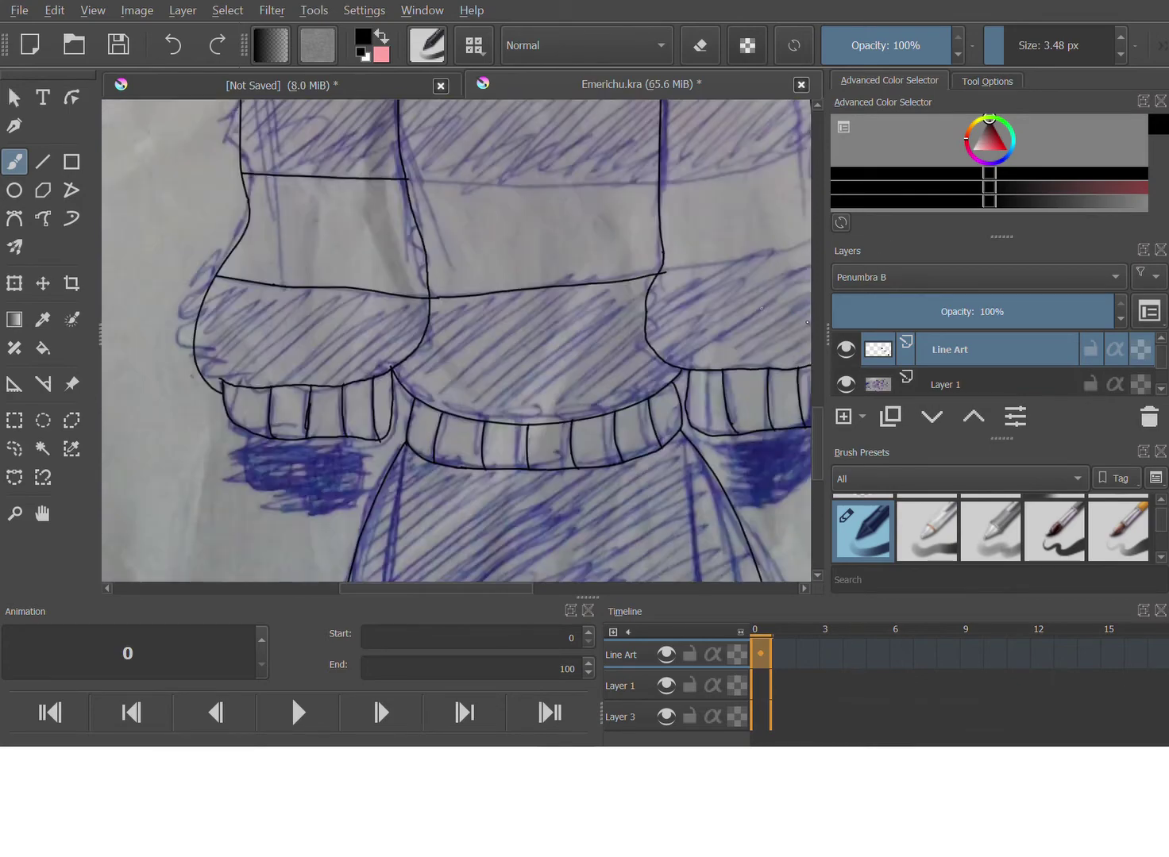
{"action": "scroll", "coordinate": [803, 311], "scroll_direction": "down", "scroll_amount": 1}
{"action": "scroll", "coordinate": [813, 312], "scroll_direction": "down", "scroll_amount": 1}
{"action": "scroll", "coordinate": [782, 255], "scroll_direction": "down", "scroll_amount": 2}
{"action": "scroll", "coordinate": [762, 274], "scroll_direction": "up", "scroll_amount": 8}
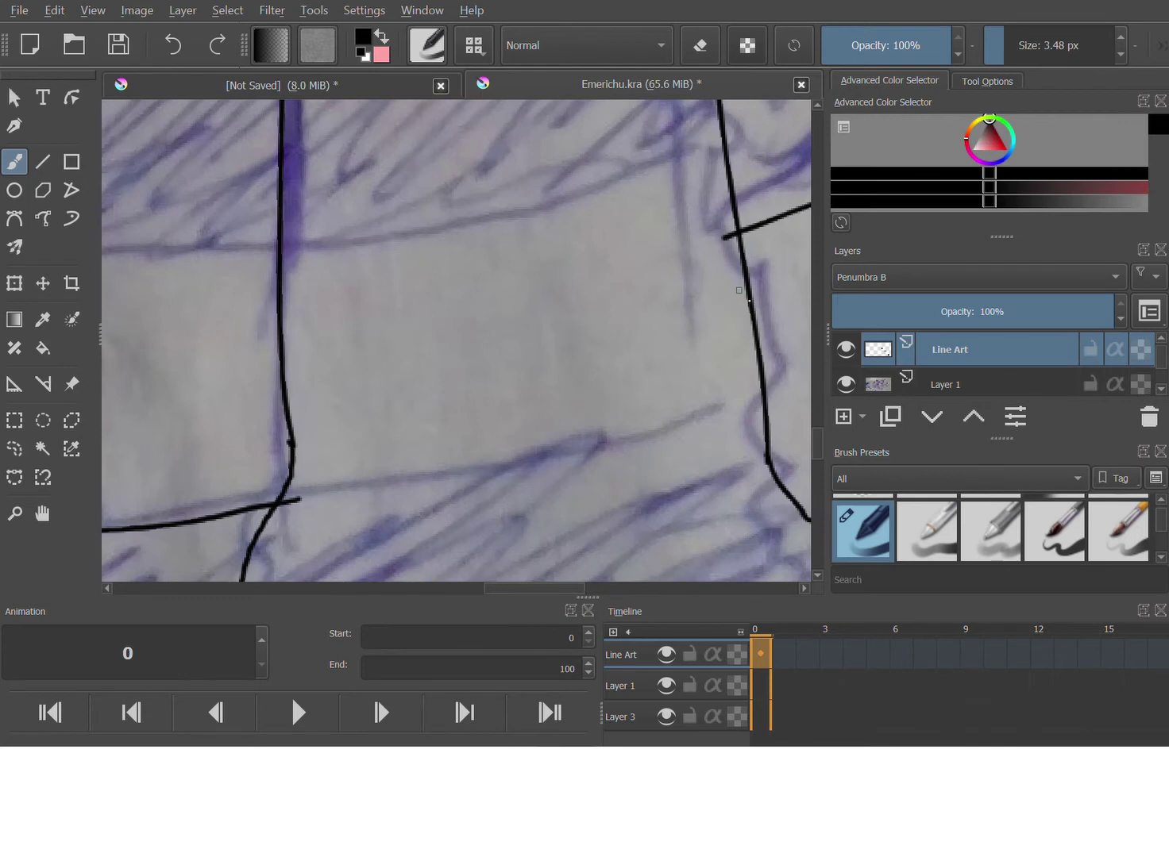
{"action": "left_click_drag", "start_coordinate": [298, 499], "coordinate": [673, 413]}
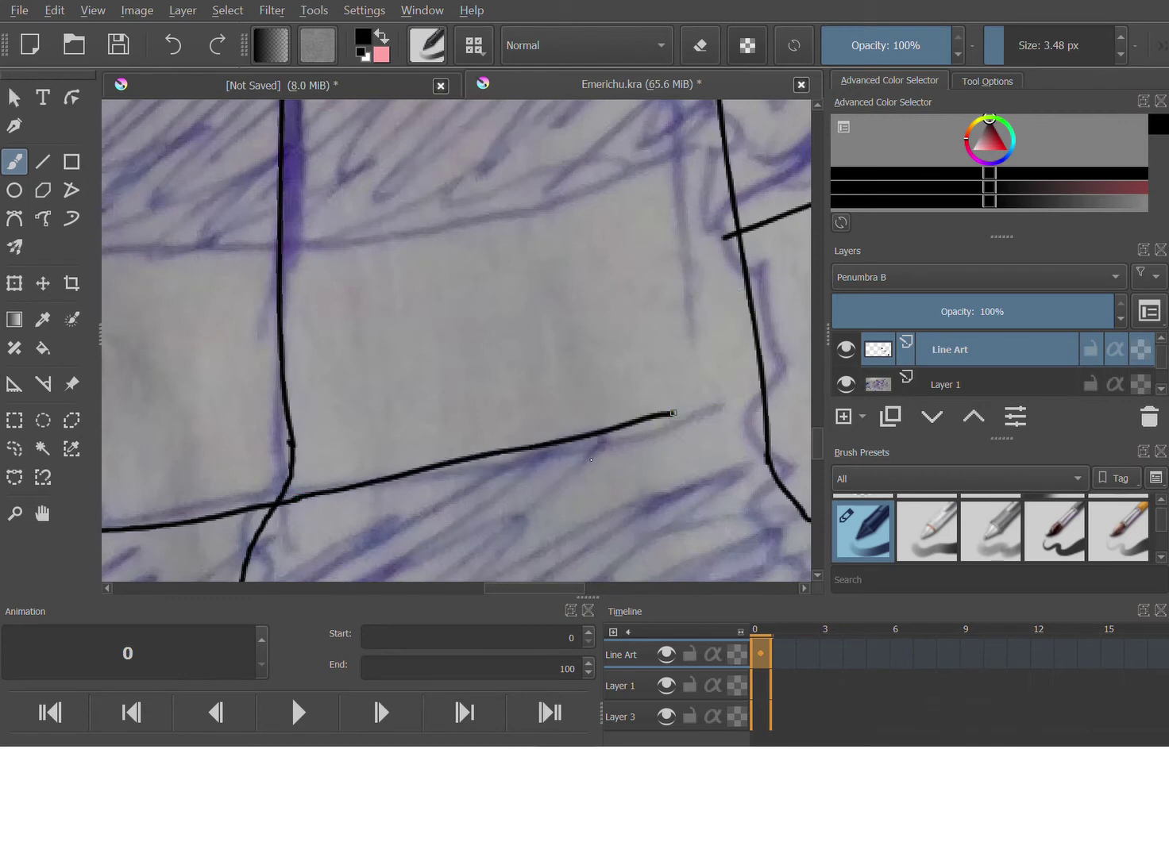
{"action": "key", "text": "ctrl+z"}
{"action": "left_click_drag", "start_coordinate": [297, 499], "coordinate": [691, 415]}
{"action": "key", "text": "ctrl+z"}
{"action": "mouse_move", "coordinate": [299, 501]}
{"action": "left_mouse_down"}
{"action": "mouse_move", "coordinate": [760, 425]}
{"action": "mouse_move", "coordinate": [606, 433]}
{"action": "mouse_move", "coordinate": [597, 459]}
{"action": "mouse_move", "coordinate": [763, 413]}
{"action": "left_mouse_up"}
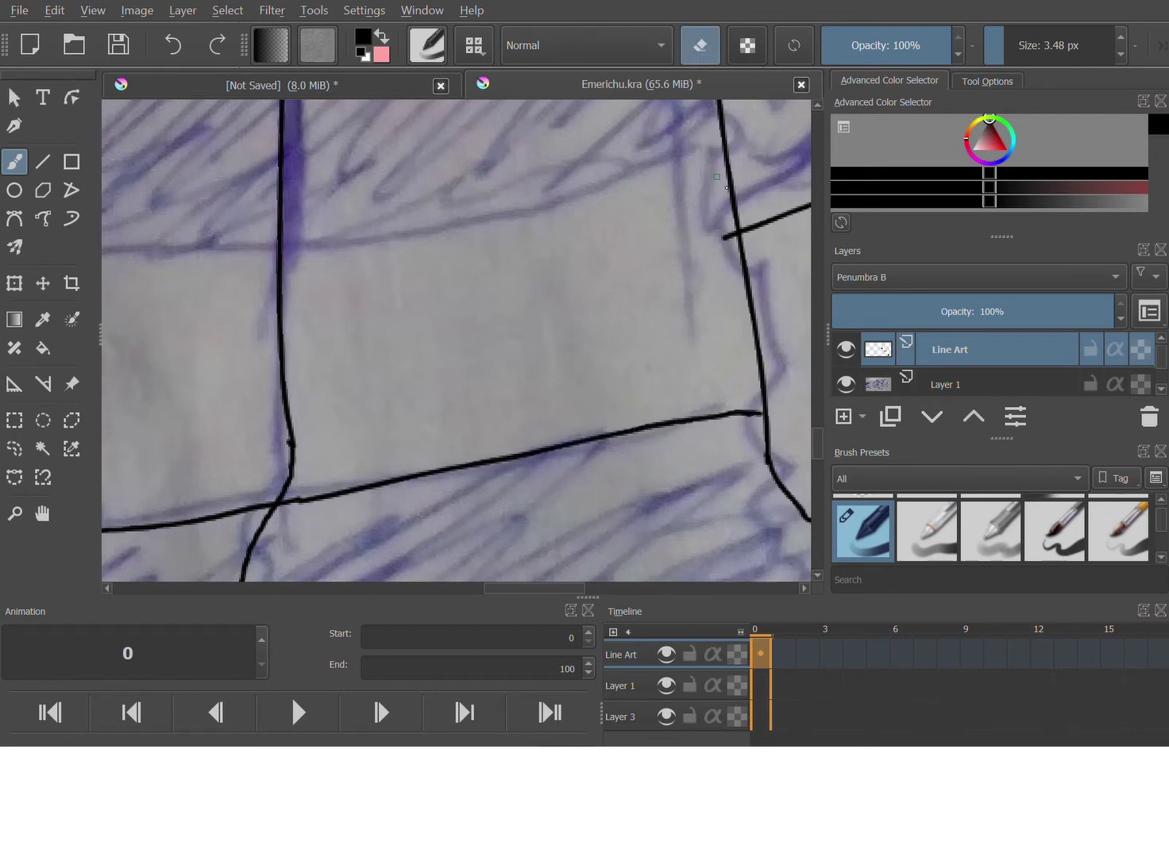
- Erase the overshooting line ends at the right sleeve's outer outline and where the middle stripe's lower edge passes the left sleeve's inner outline
{"action": "left_click_drag", "start_coordinate": [721, 238], "coordinate": [732, 233]}
{"action": "scroll", "coordinate": [586, 143], "scroll_direction": "down", "scroll_amount": 6}
{"action": "scroll", "coordinate": [586, 143], "scroll_direction": "up", "scroll_amount": 5}
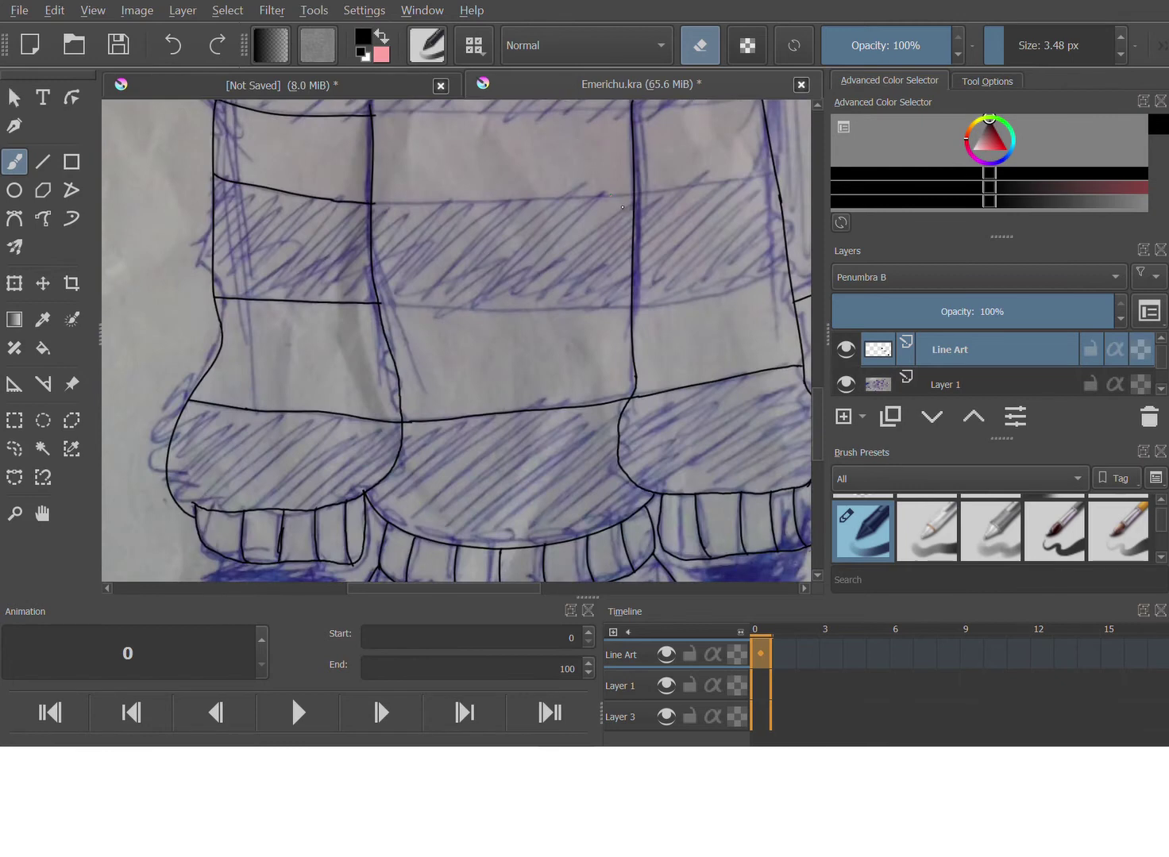
{"action": "scroll", "coordinate": [623, 249], "scroll_direction": "up", "scroll_amount": 3}
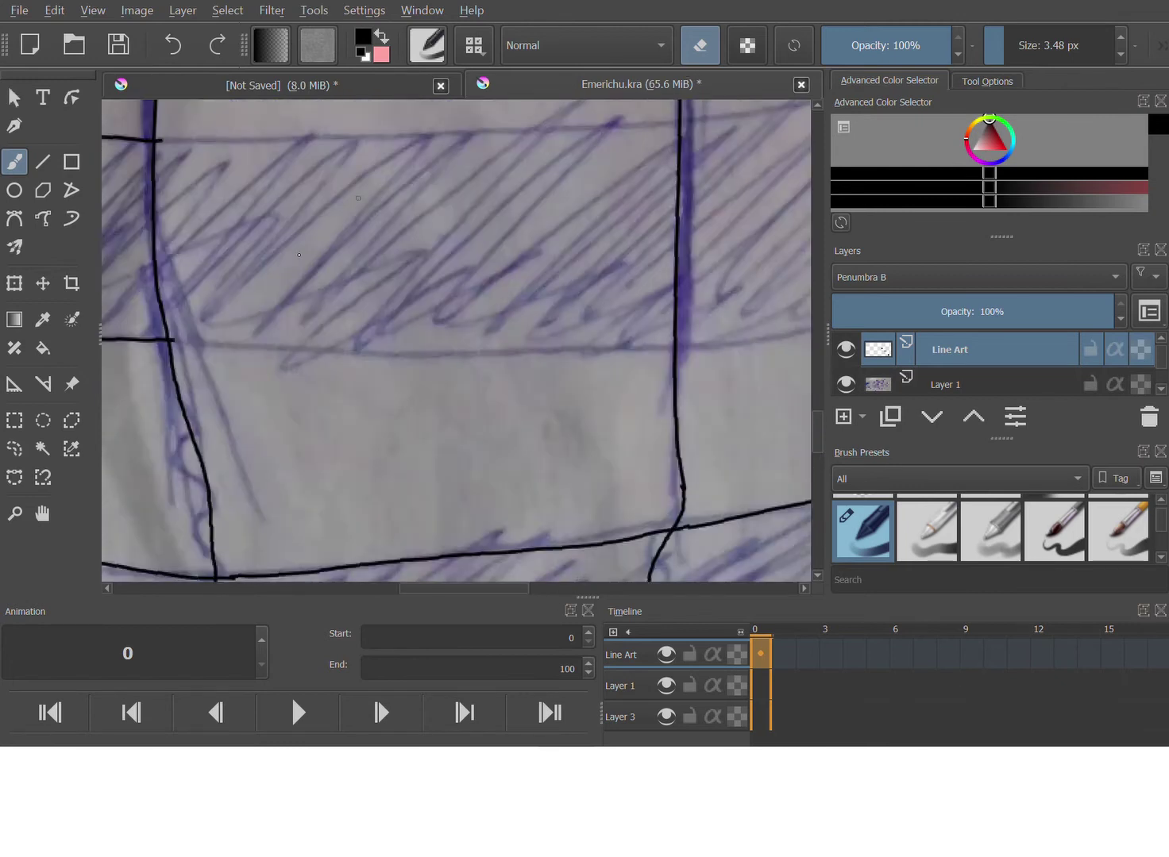
{"action": "scroll", "coordinate": [195, 339], "scroll_direction": "up", "scroll_amount": 4}
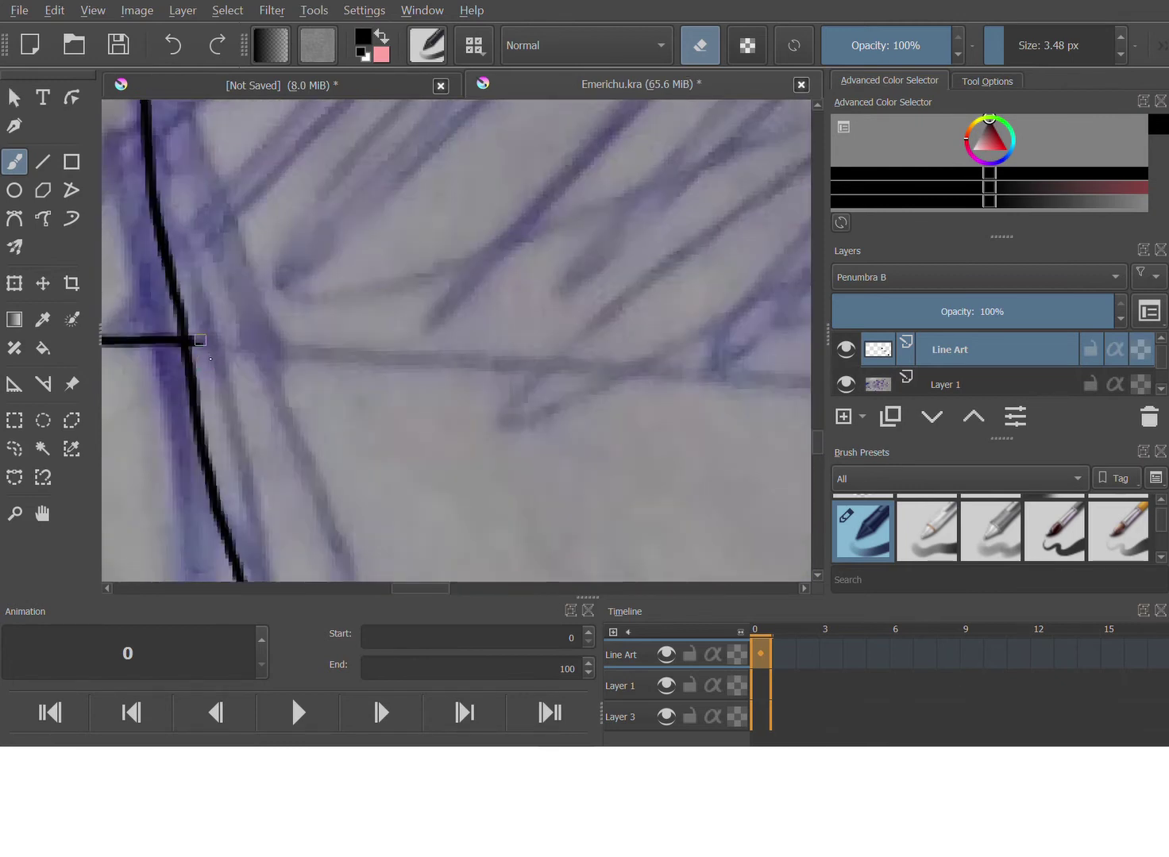
{"action": "scroll", "coordinate": [200, 338], "scroll_direction": "down", "scroll_amount": 4}
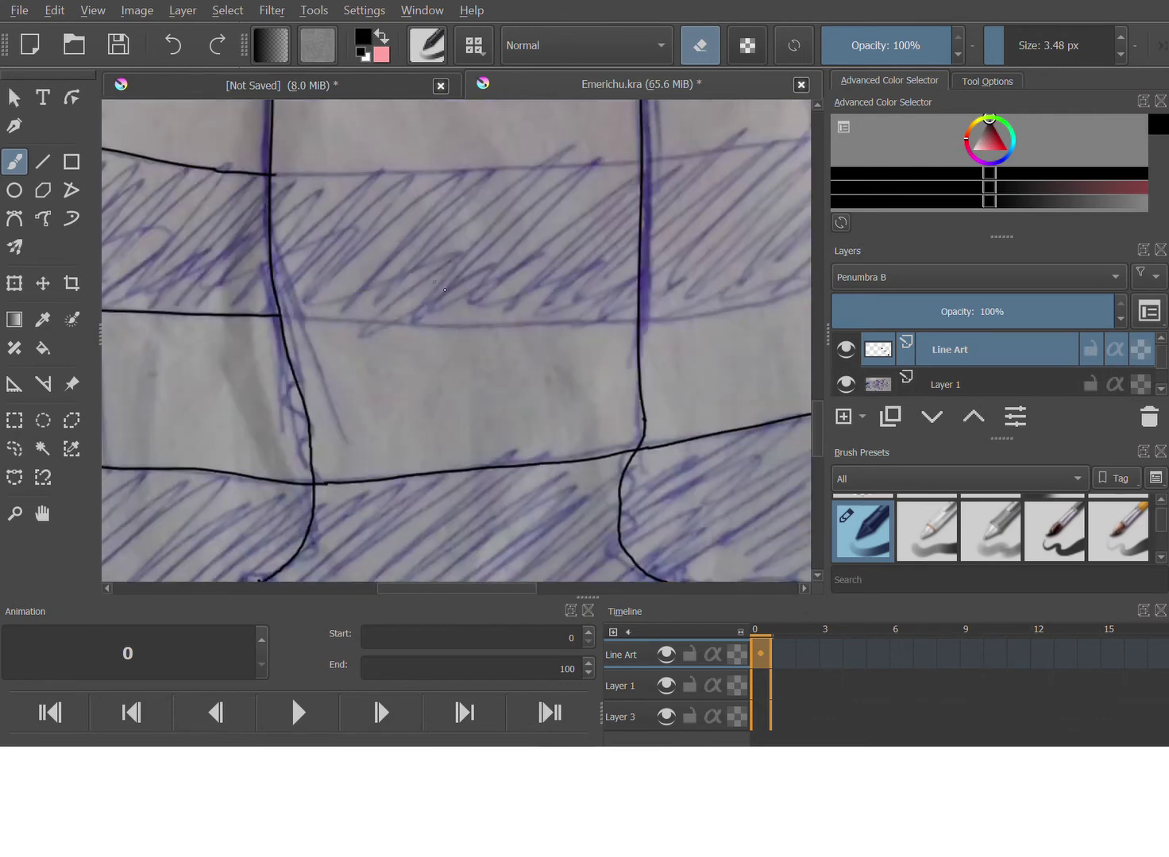
{"action": "scroll", "coordinate": [252, 328], "scroll_direction": "up", "scroll_amount": 3}
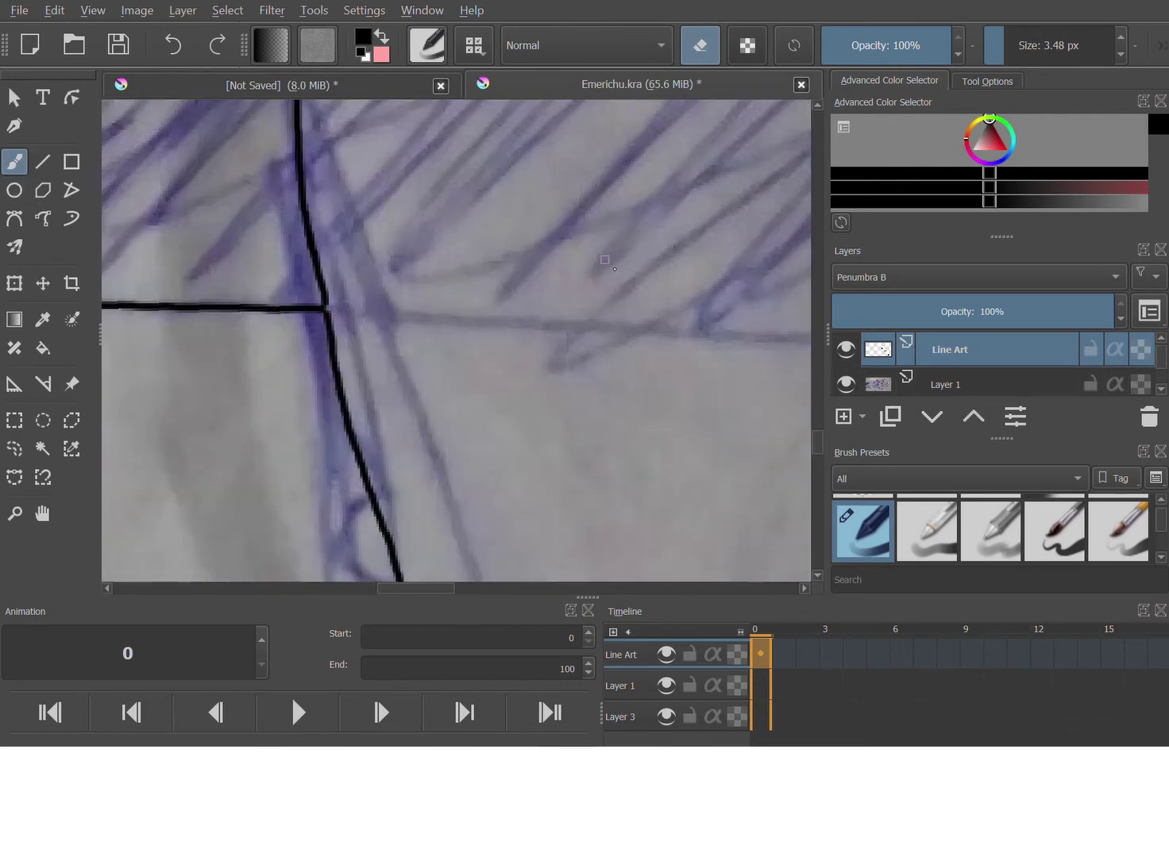
- Turn off eraser mode and trace the middle shaded stripe's lower edge across the torso, from the left to the right sleeve's inner outline
{"action": "left_click", "coordinate": [693, 49]}
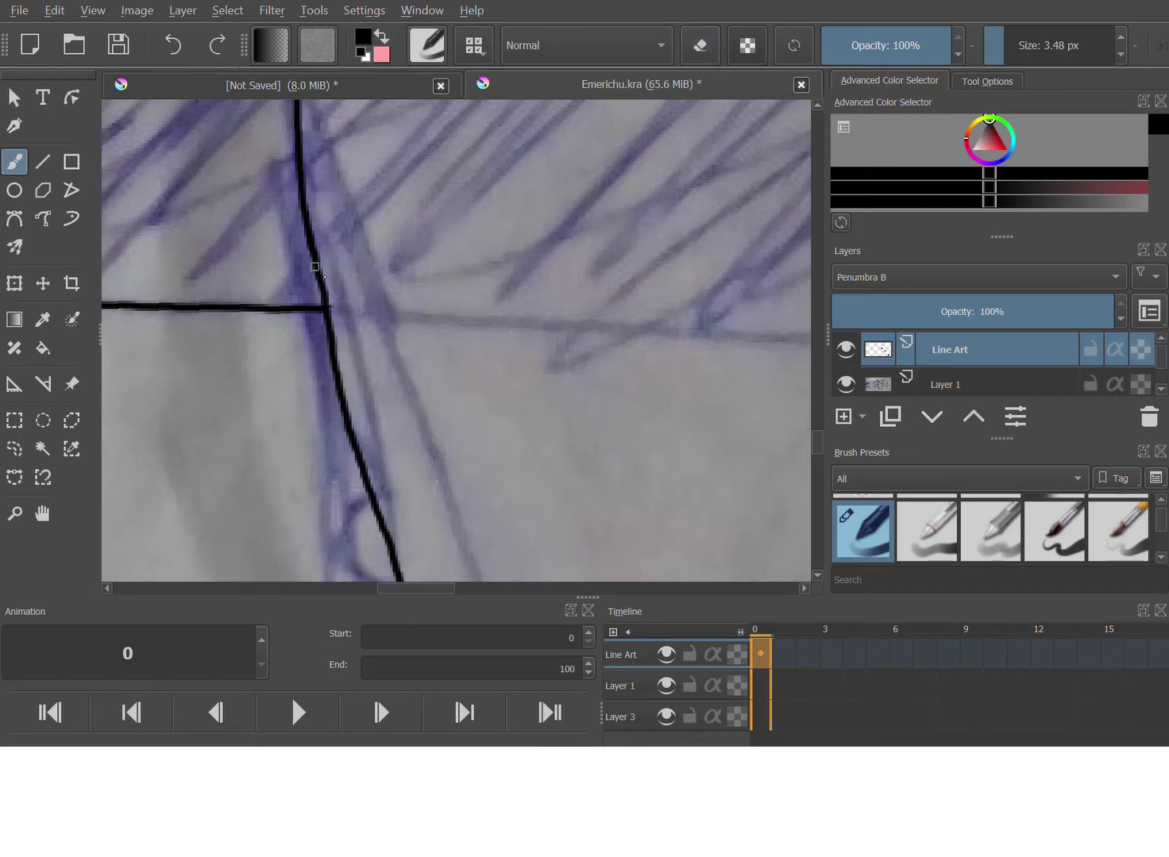
{"action": "left_click_drag", "start_coordinate": [331, 308], "coordinate": [810, 339]}
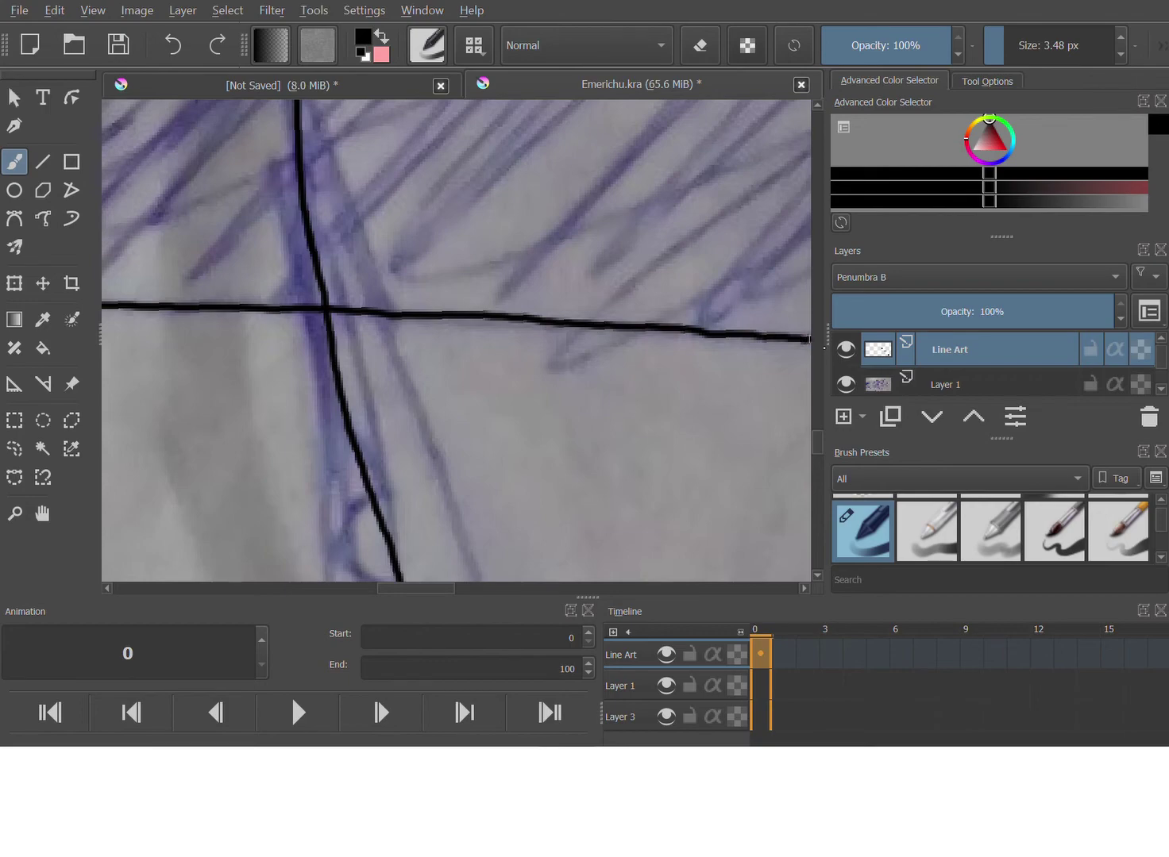
{"action": "scroll", "coordinate": [656, 319], "scroll_direction": "down", "scroll_amount": 5}
{"action": "scroll", "coordinate": [712, 326], "scroll_direction": "up", "scroll_amount": 4}
{"action": "scroll", "coordinate": [725, 333], "scroll_direction": "down", "scroll_amount": 3}
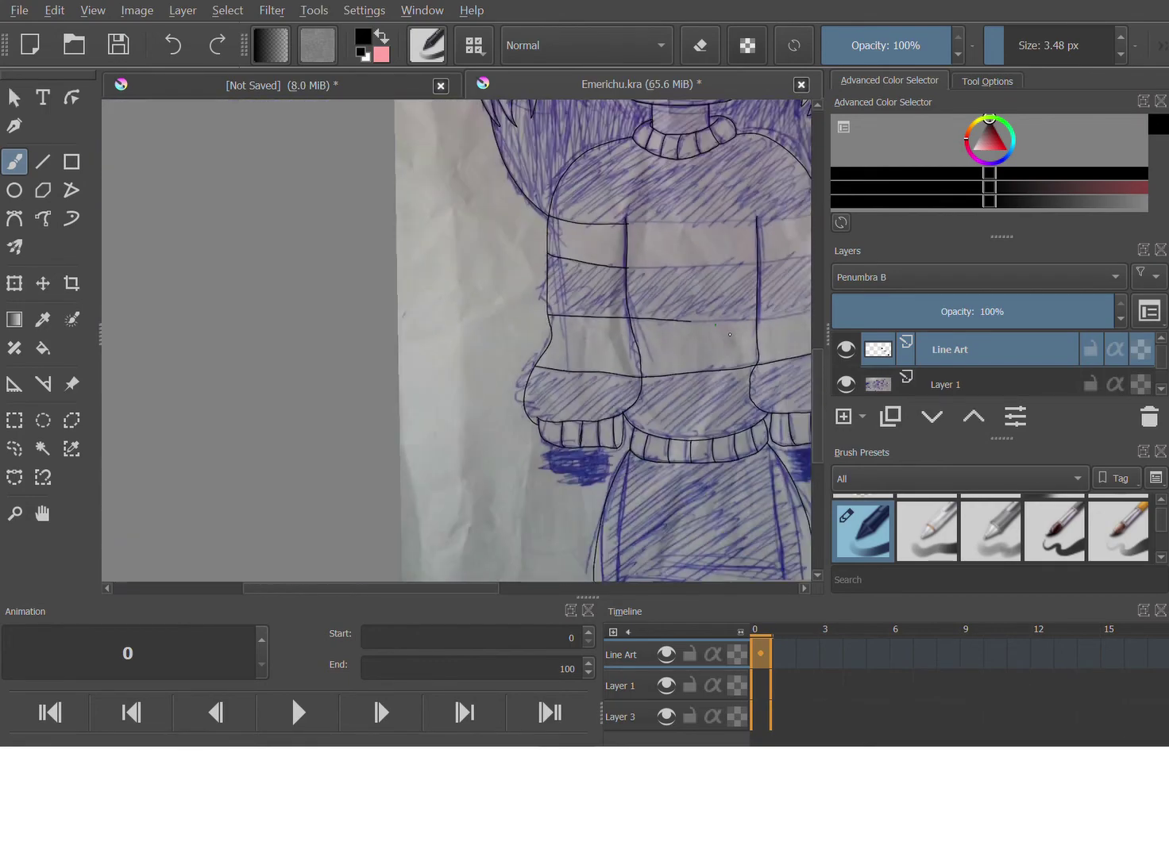
{"action": "scroll", "coordinate": [476, 339], "scroll_direction": "up", "scroll_amount": 3}
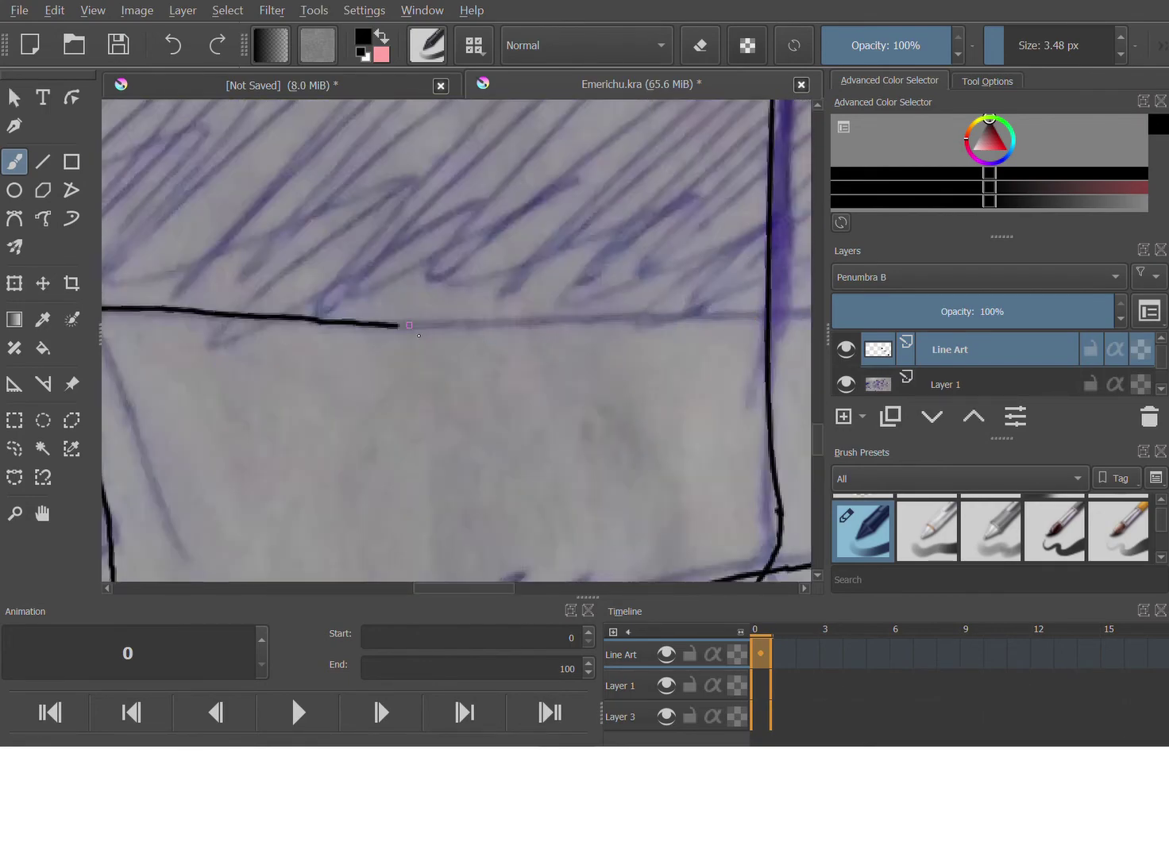
{"action": "mouse_move", "coordinate": [419, 335]}
{"action": "left_mouse_down"}
{"action": "mouse_move", "coordinate": [739, 325]}
{"action": "mouse_move", "coordinate": [772, 311]}
{"action": "left_mouse_up"}
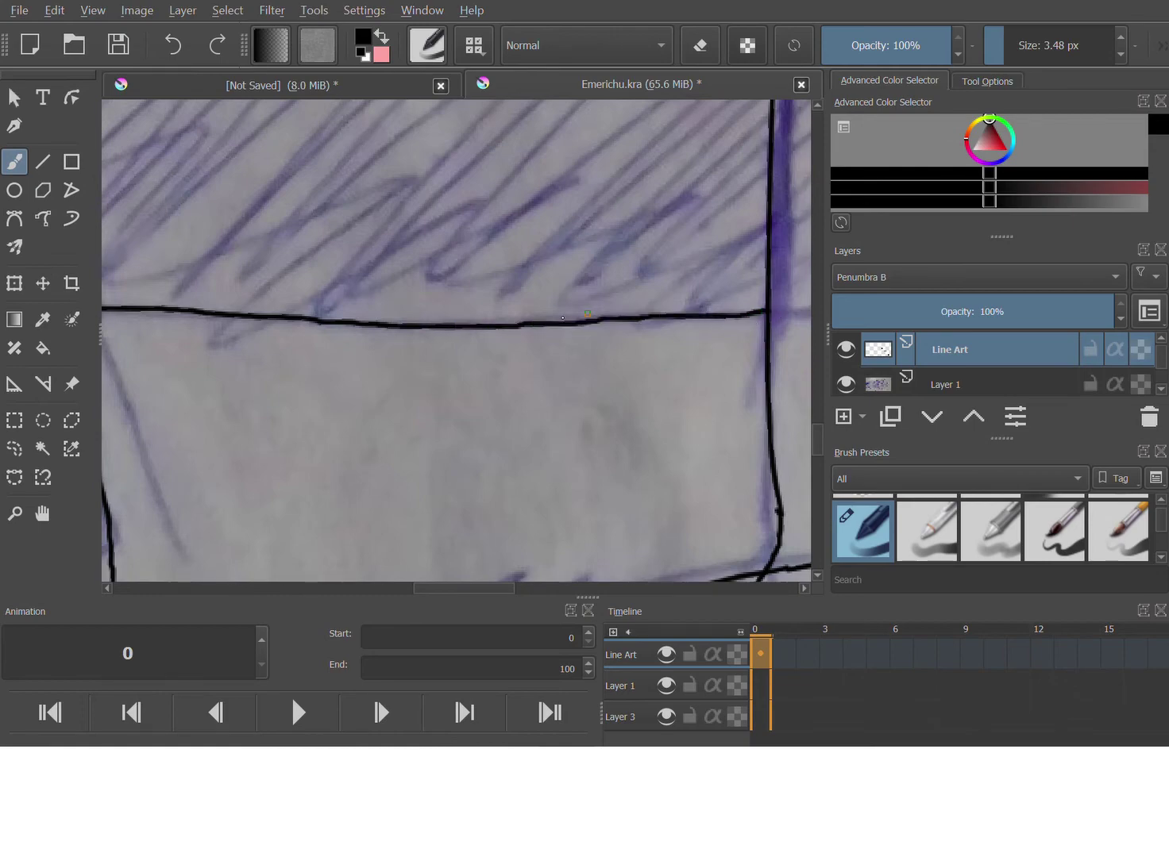
- Extend the middle shaded stripe's lower edge across the right sleeve and join it to the outer outline
{"action": "scroll", "coordinate": [562, 317], "scroll_direction": "down", "scroll_amount": 2}
{"action": "scroll", "coordinate": [541, 297], "scroll_direction": "up", "scroll_amount": 2}
{"action": "scroll", "coordinate": [536, 299], "scroll_direction": "down", "scroll_amount": 4}
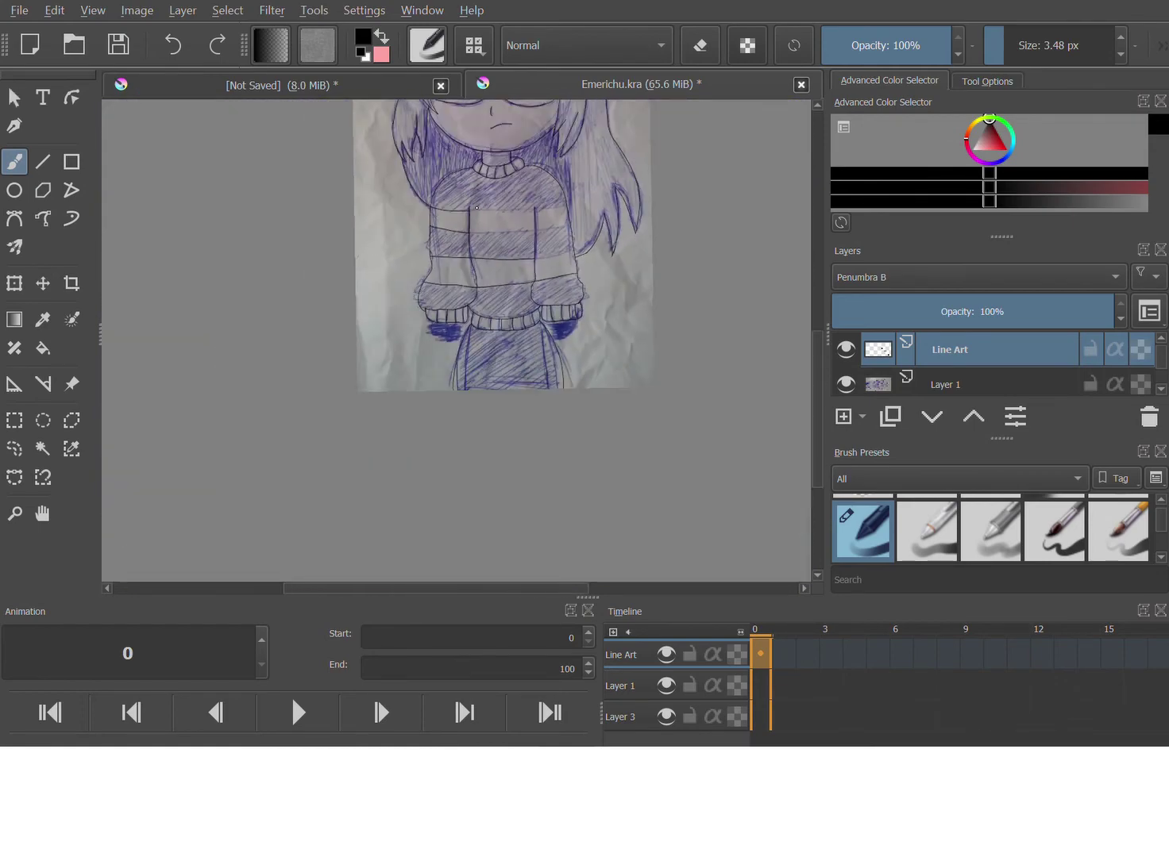
{"action": "scroll", "coordinate": [530, 300], "scroll_direction": "up", "scroll_amount": 5}
{"action": "scroll", "coordinate": [529, 301], "scroll_direction": "down", "scroll_amount": 4}
{"action": "scroll", "coordinate": [593, 265], "scroll_direction": "up", "scroll_amount": 3}
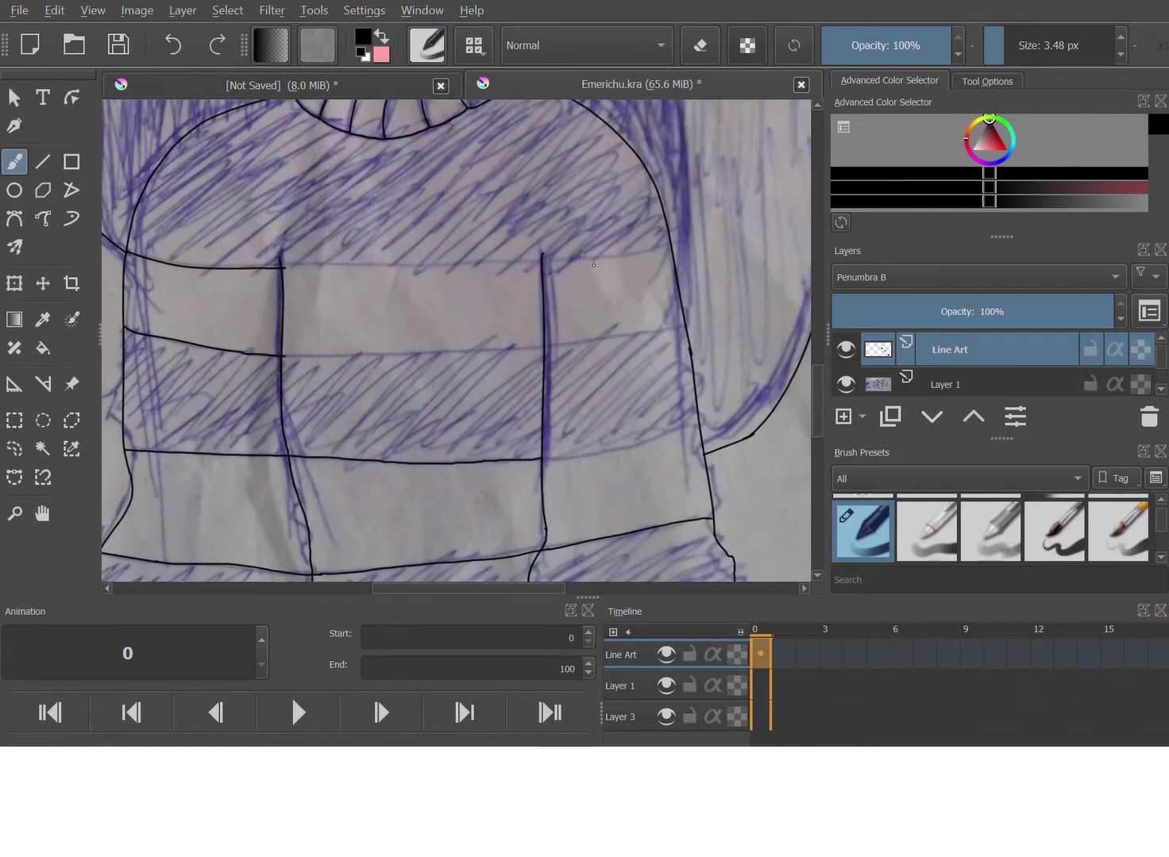
{"action": "scroll", "coordinate": [550, 458], "scroll_direction": "up", "scroll_amount": 3}
{"action": "scroll", "coordinate": [550, 458], "scroll_direction": "down", "scroll_amount": 3}
{"action": "scroll", "coordinate": [670, 415], "scroll_direction": "up", "scroll_amount": 4}
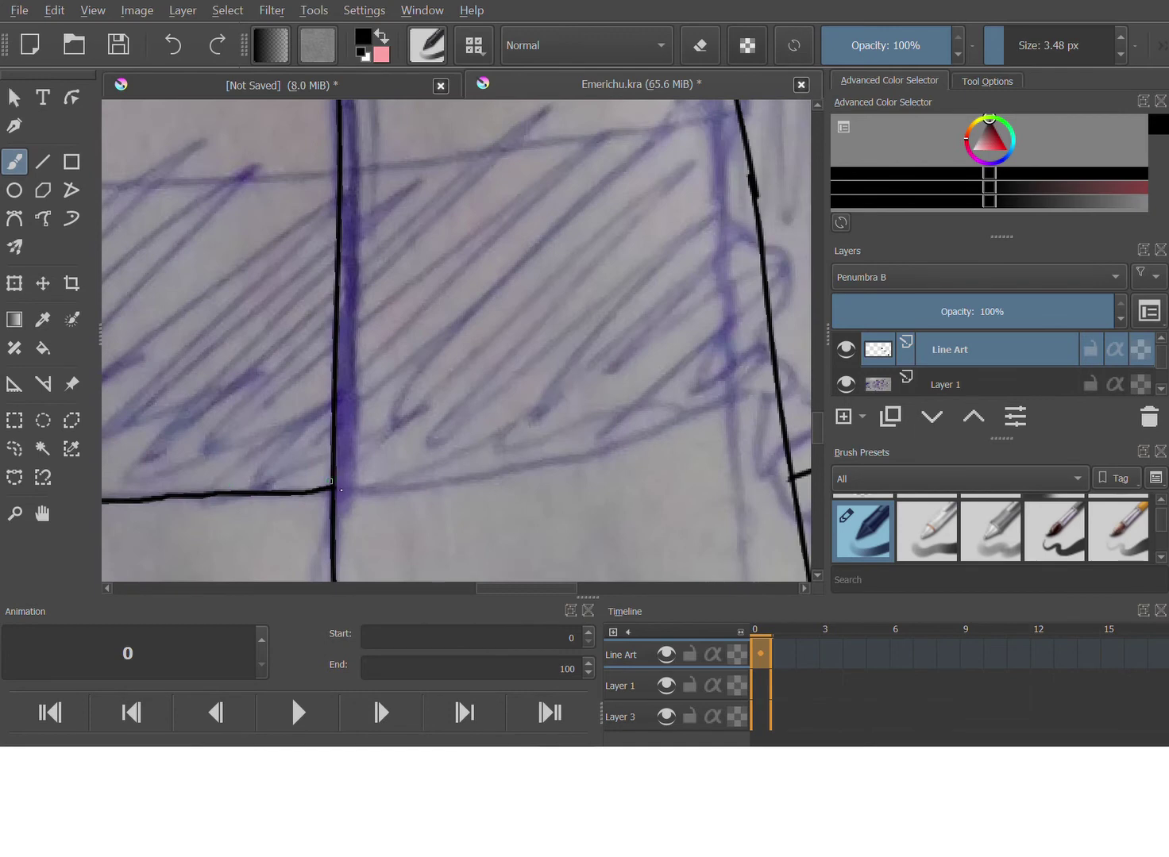
{"action": "left_click_drag", "start_coordinate": [331, 487], "coordinate": [679, 431]}
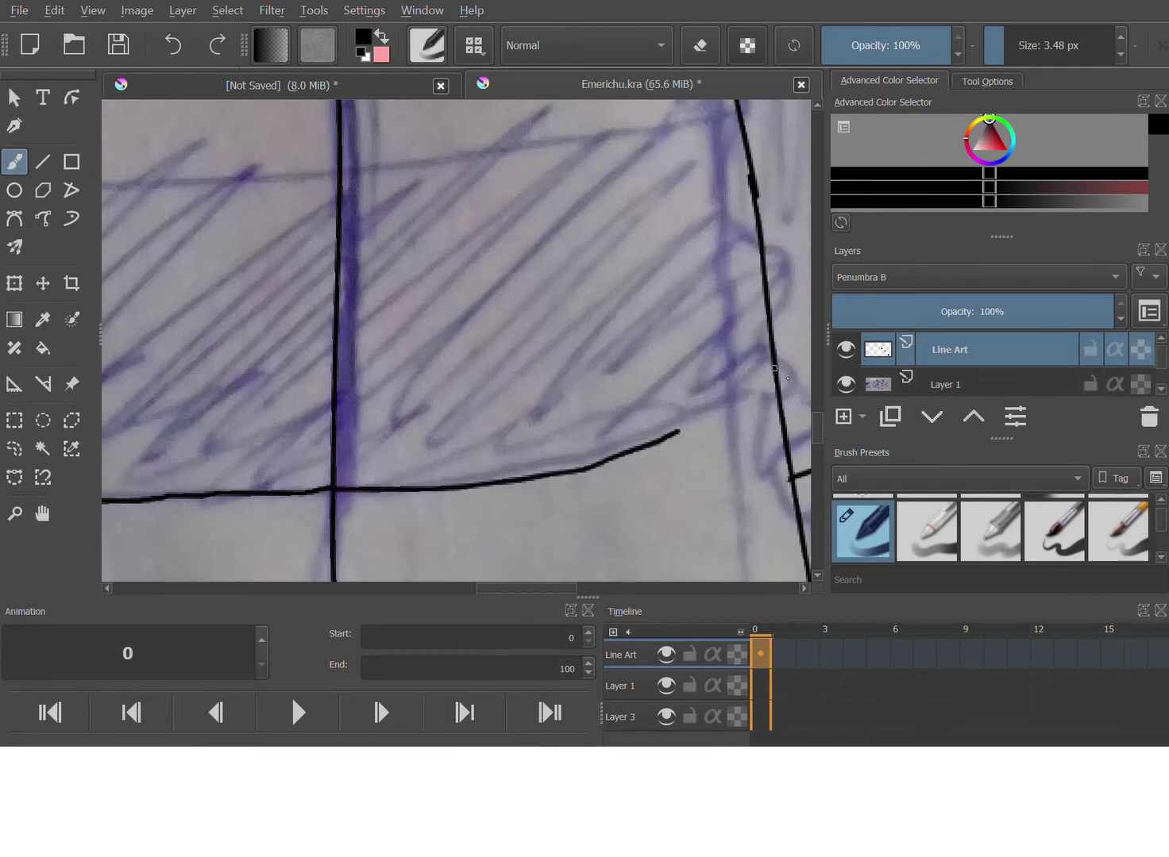
{"action": "mouse_move", "coordinate": [771, 384]}
{"action": "left_mouse_down"}
{"action": "mouse_move", "coordinate": [680, 448]}
{"action": "mouse_move", "coordinate": [627, 454]}
{"action": "left_mouse_up"}
{"action": "scroll", "coordinate": [759, 382], "scroll_direction": "up", "scroll_amount": 4}
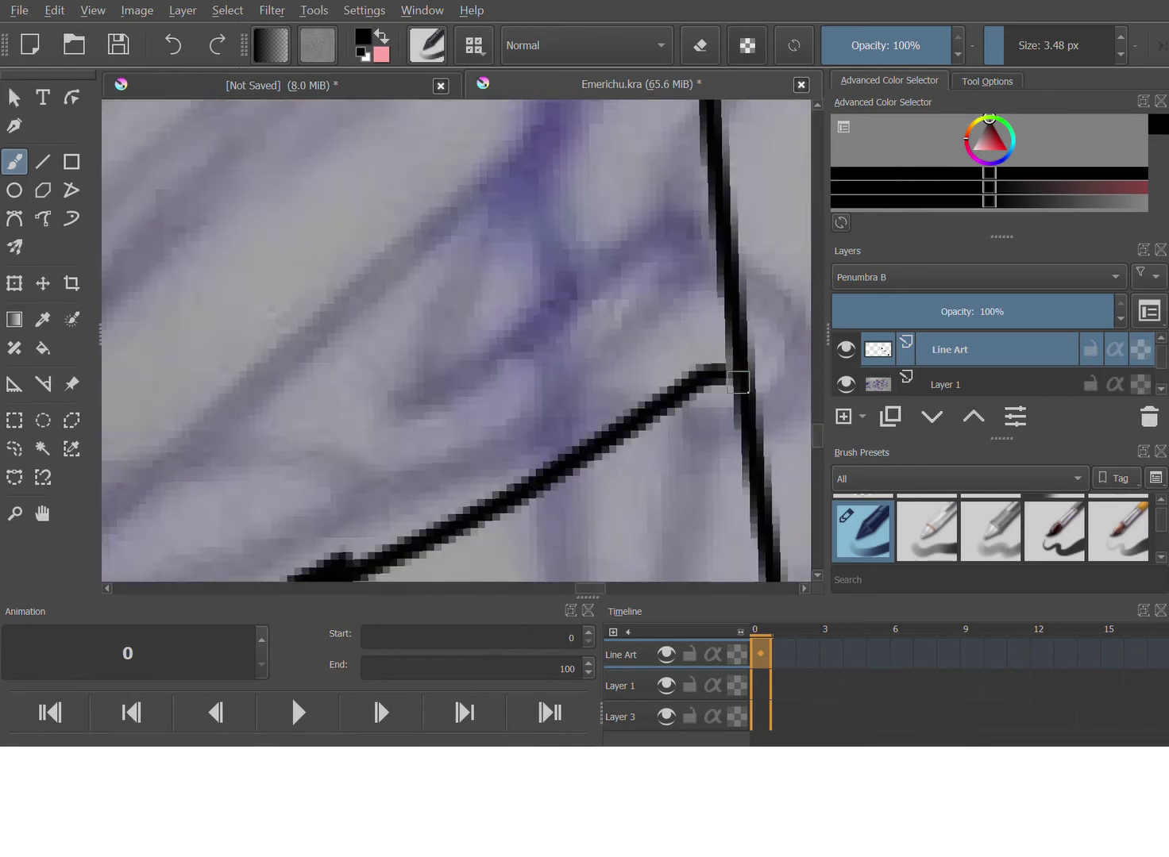
{"action": "left_click_drag", "start_coordinate": [707, 381], "coordinate": [728, 370]}
- Trace the middle shaded stripe's upper edge across the right sleeve with the Line tool, from inner to outer outline
{"action": "scroll", "coordinate": [603, 321], "scroll_direction": "down", "scroll_amount": 8}
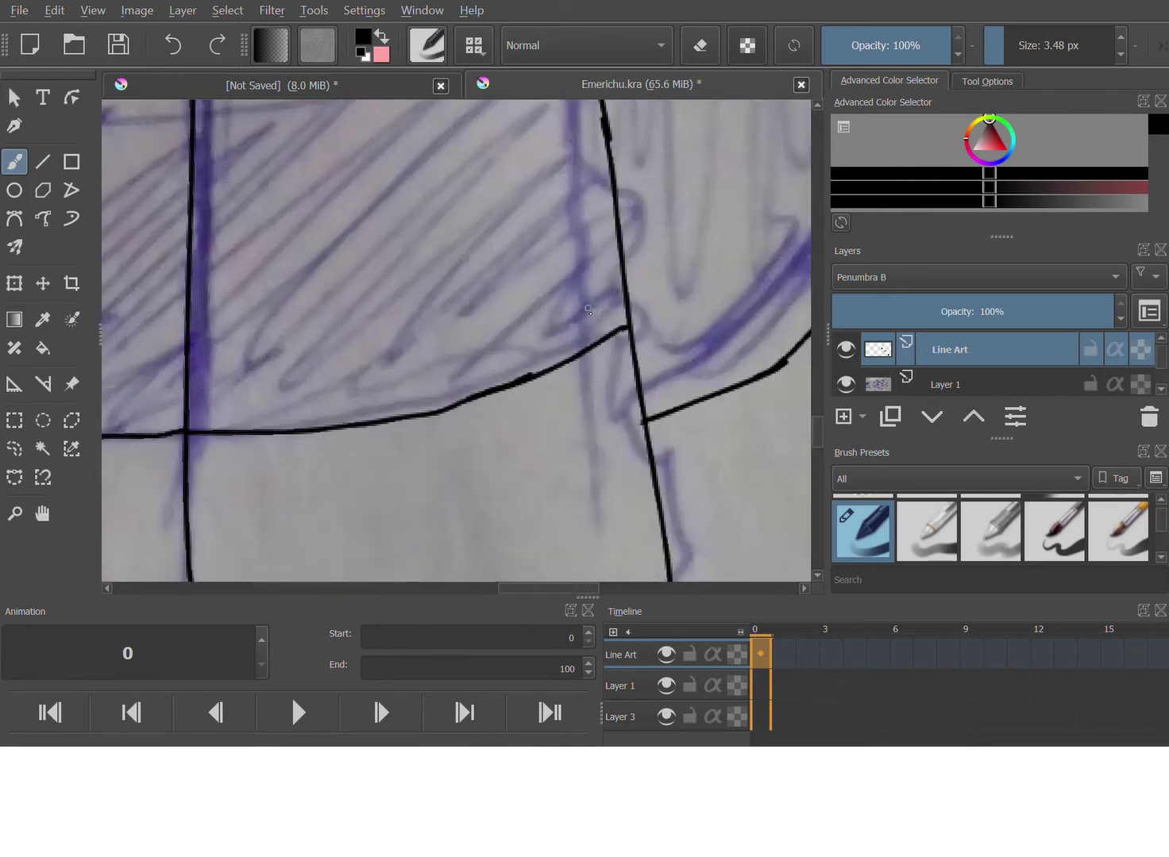
{"action": "scroll", "coordinate": [505, 305], "scroll_direction": "up", "scroll_amount": 4}
{"action": "scroll", "coordinate": [497, 213], "scroll_direction": "down", "scroll_amount": 5}
{"action": "scroll", "coordinate": [496, 206], "scroll_direction": "up", "scroll_amount": 5}
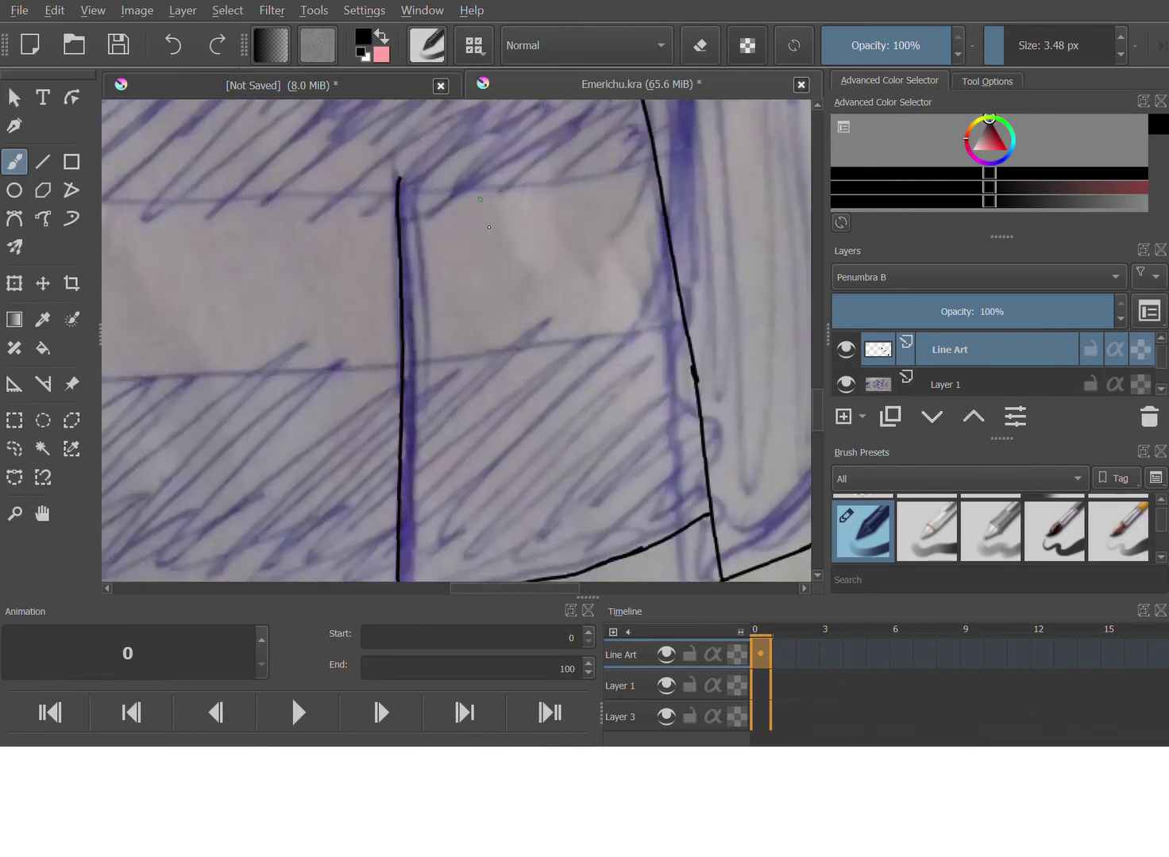
{"action": "left_click_drag", "start_coordinate": [401, 365], "coordinate": [710, 287]}
{"action": "key", "text": "ctrl+z"}
{"action": "scroll", "coordinate": [581, 301], "scroll_direction": "up", "scroll_amount": 3}
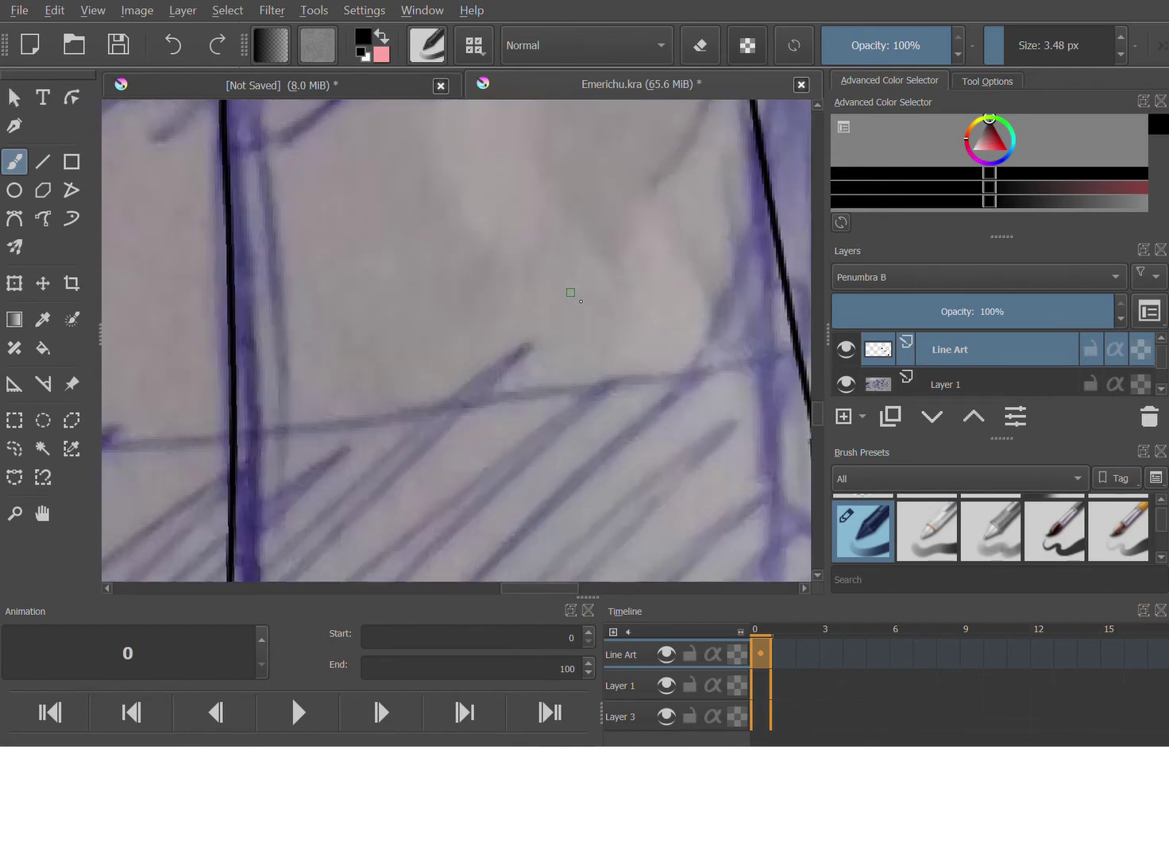
{"action": "key", "text": "v"}
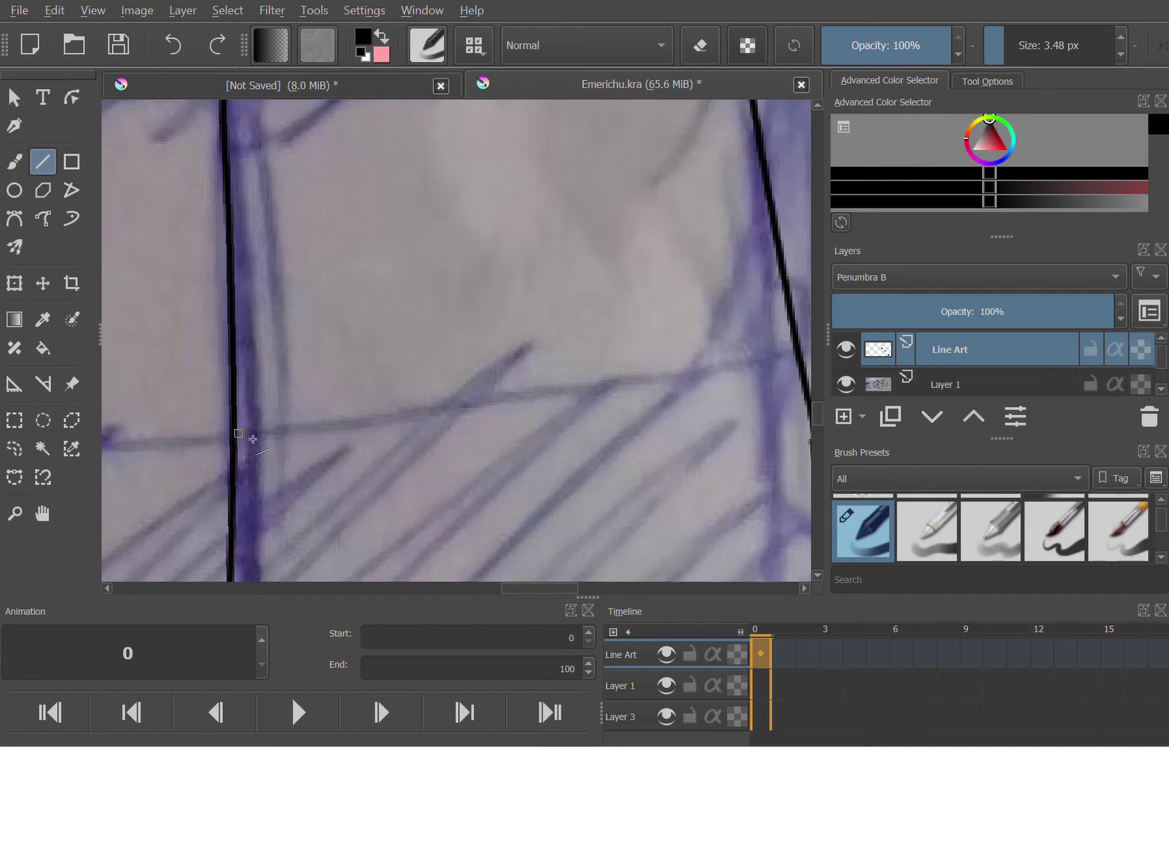
{"action": "left_click_drag", "start_coordinate": [657, 383], "coordinate": [796, 355]}
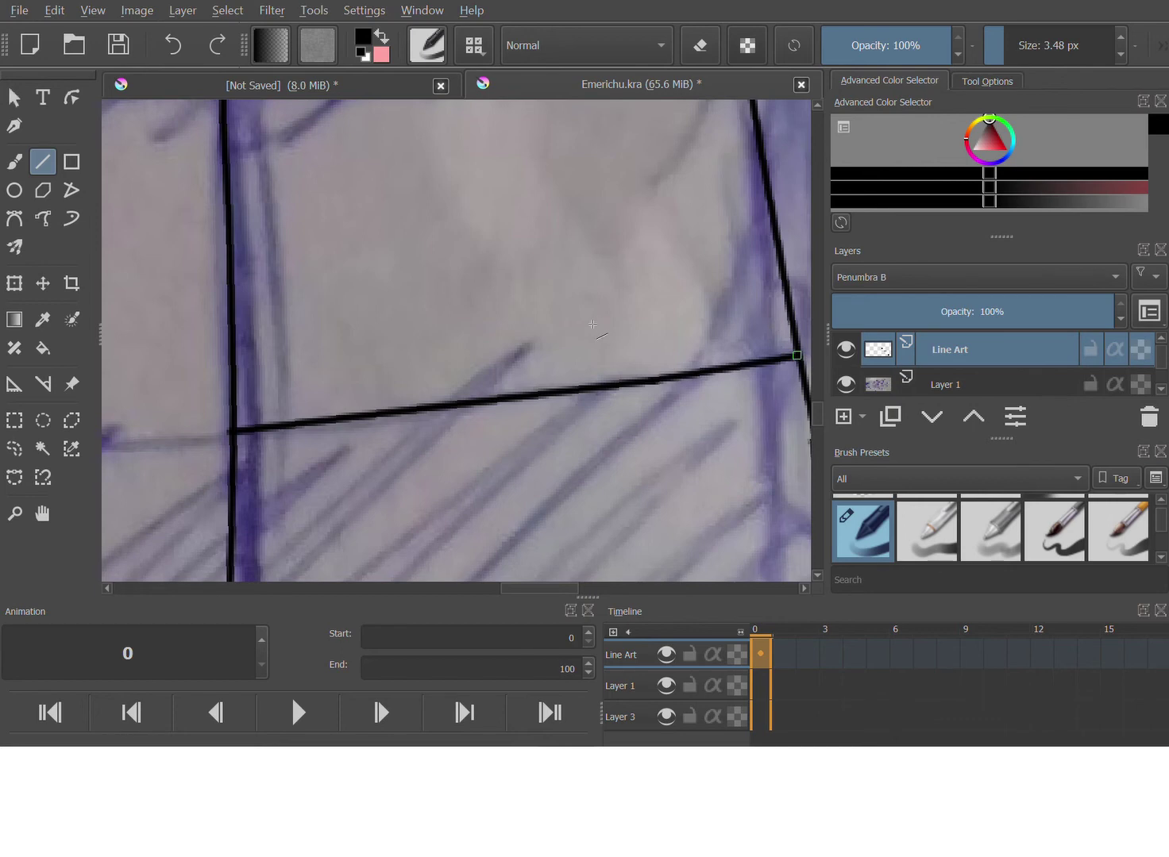
- Trace the topmost stripe edge across the right sleeve with the freehand brush, from inner to outer outline
{"action": "scroll", "coordinate": [593, 323], "scroll_direction": "down", "scroll_amount": 3}
{"action": "scroll", "coordinate": [510, 216], "scroll_direction": "up", "scroll_amount": 3}
{"action": "scroll", "coordinate": [511, 265], "scroll_direction": "down", "scroll_amount": 3}
{"action": "scroll", "coordinate": [578, 269], "scroll_direction": "up", "scroll_amount": 1}
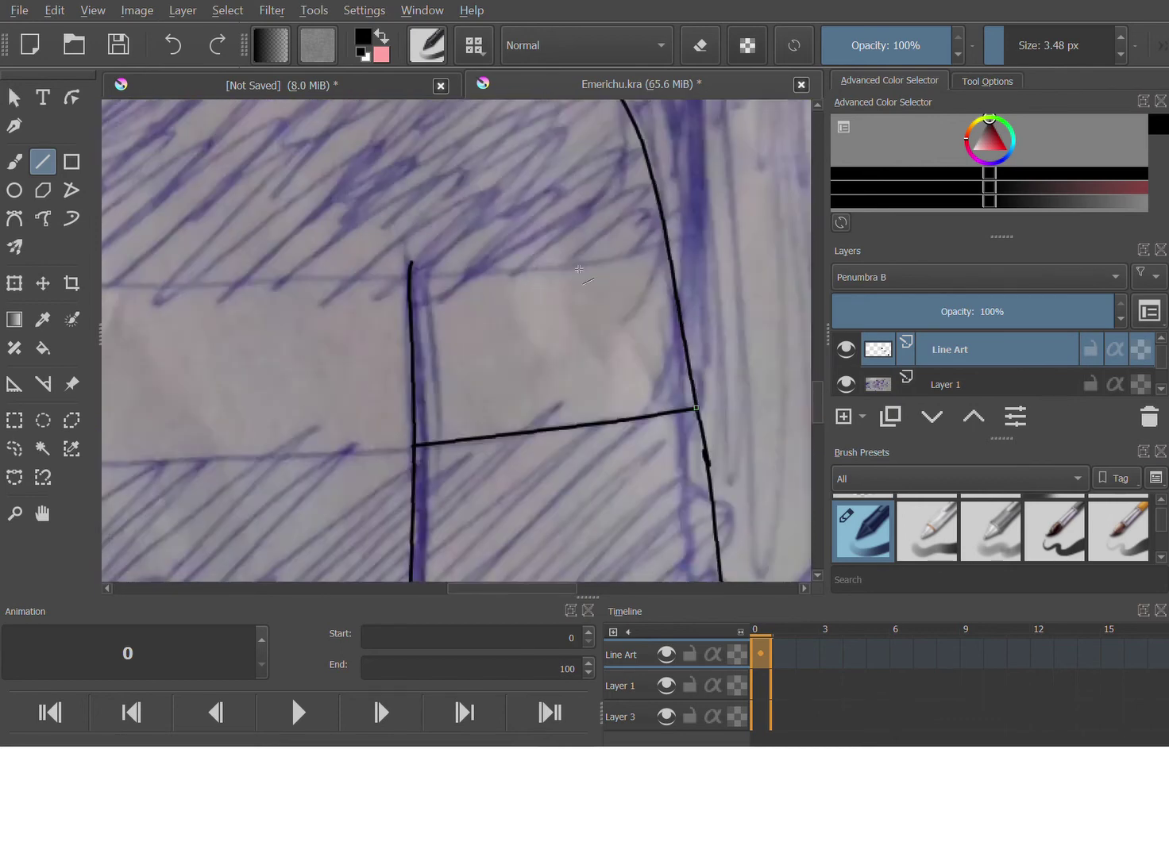
{"action": "scroll", "coordinate": [615, 266], "scroll_direction": "up", "scroll_amount": 2}
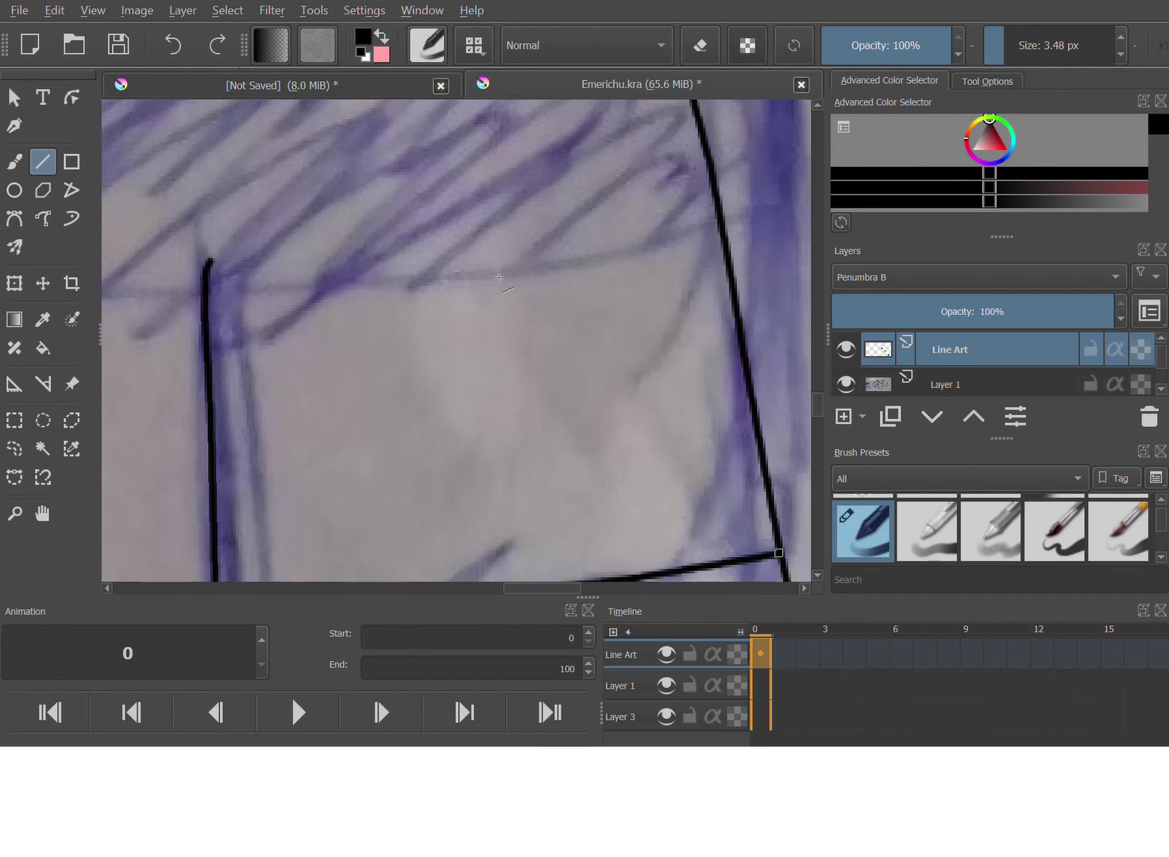
{"action": "left_click", "coordinate": [14, 162]}
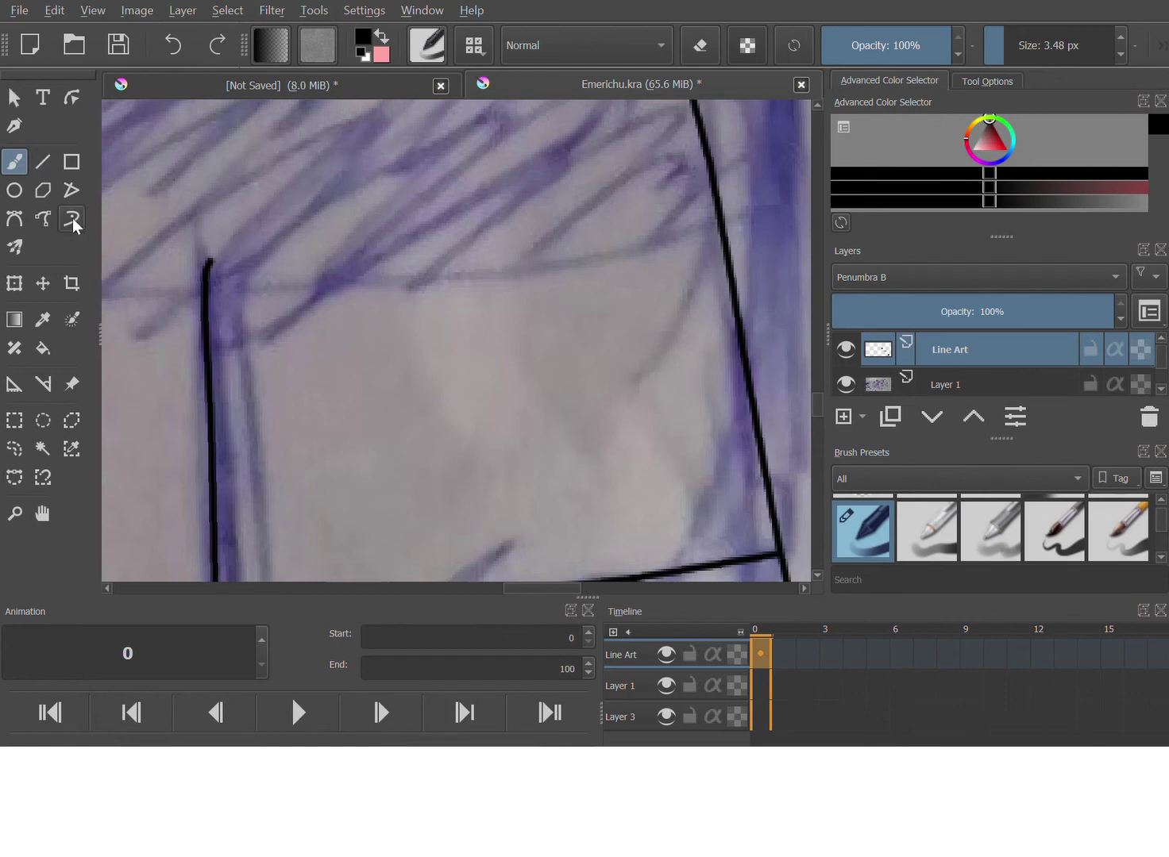
{"action": "mouse_move", "coordinate": [206, 291]}
{"action": "left_mouse_down"}
{"action": "mouse_move", "coordinate": [360, 292]}
{"action": "mouse_move", "coordinate": [519, 274]}
{"action": "mouse_move", "coordinate": [723, 217]}
{"action": "left_mouse_up"}
{"action": "scroll", "coordinate": [370, 304], "scroll_direction": "down", "scroll_amount": 3}
{"action": "scroll", "coordinate": [369, 304], "scroll_direction": "up", "scroll_amount": 6}
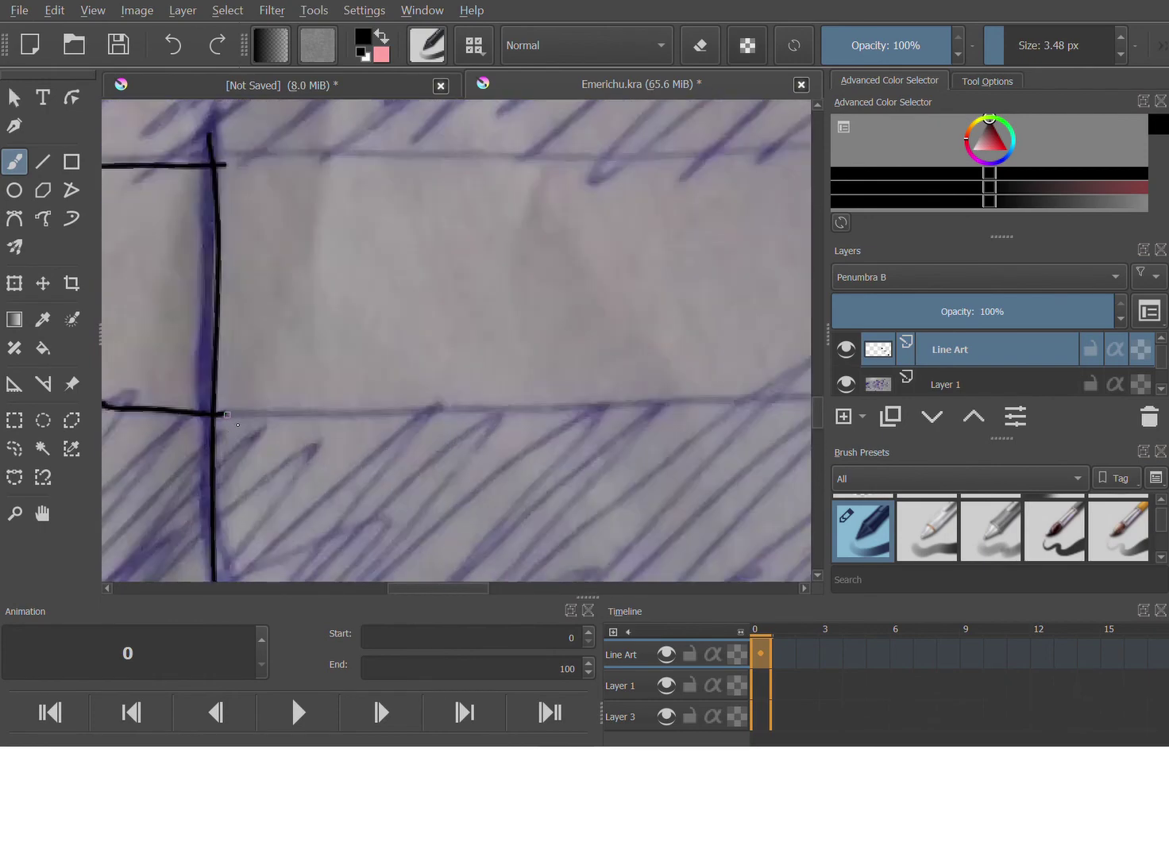
{"action": "mouse_move", "coordinate": [224, 414]}
{"action": "left_mouse_down"}
{"action": "mouse_move", "coordinate": [640, 418]}
{"action": "mouse_move", "coordinate": [780, 413]}
{"action": "left_mouse_up"}
{"action": "key", "text": "ctrl+z"}
{"action": "mouse_move", "coordinate": [222, 414]}
{"action": "left_mouse_down"}
{"action": "mouse_move", "coordinate": [618, 400]}
{"action": "mouse_move", "coordinate": [650, 343]}
{"action": "mouse_move", "coordinate": [692, 327]}
{"action": "left_mouse_up"}
{"action": "key", "text": "ctrl+z"}
{"action": "scroll", "coordinate": [251, 396], "scroll_direction": "down", "scroll_amount": 2}
{"action": "scroll", "coordinate": [341, 406], "scroll_direction": "up", "scroll_amount": 1}
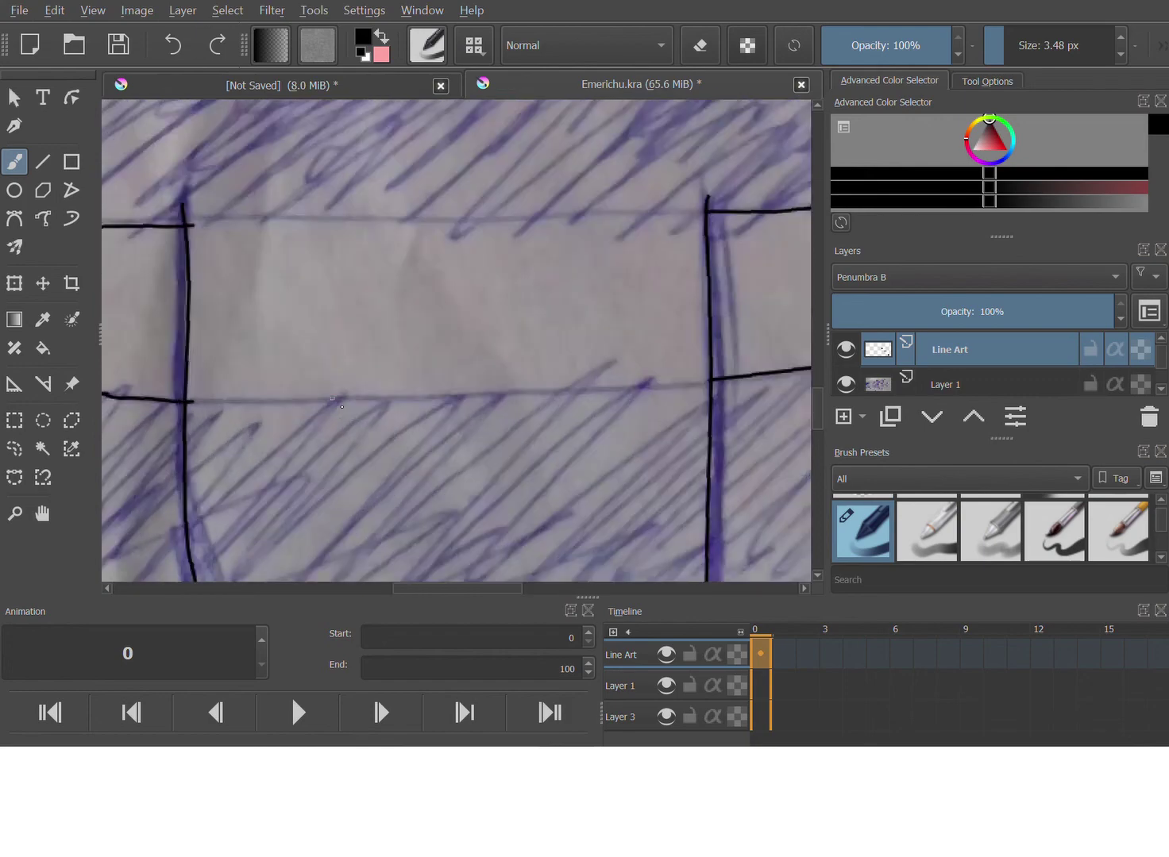
{"action": "left_click_drag", "start_coordinate": [197, 401], "coordinate": [461, 385]}
{"action": "key", "text": "ctrl+z"}
{"action": "left_click_drag", "start_coordinate": [197, 402], "coordinate": [630, 370]}
{"action": "key", "text": "ctrl+z"}
{"action": "mouse_move", "coordinate": [197, 402]}
{"action": "left_mouse_down"}
{"action": "mouse_move", "coordinate": [590, 358]}
{"action": "mouse_move", "coordinate": [635, 364]}
{"action": "left_mouse_up"}
{"action": "key", "text": "ctrl+z"}
- Trace the topmost stripe edge across the torso, joining the stripe lines of the left and right sleeves
{"action": "mouse_move", "coordinate": [191, 226]}
{"action": "left_mouse_down"}
{"action": "mouse_move", "coordinate": [490, 206]}
{"action": "mouse_move", "coordinate": [697, 208]}
{"action": "left_mouse_up"}
{"action": "key", "text": "ctrl+z"}
{"action": "left_click_drag", "start_coordinate": [192, 227], "coordinate": [707, 208]}
{"action": "key", "text": "ctrl+z"}
{"action": "left_click_drag", "start_coordinate": [191, 227], "coordinate": [716, 210]}
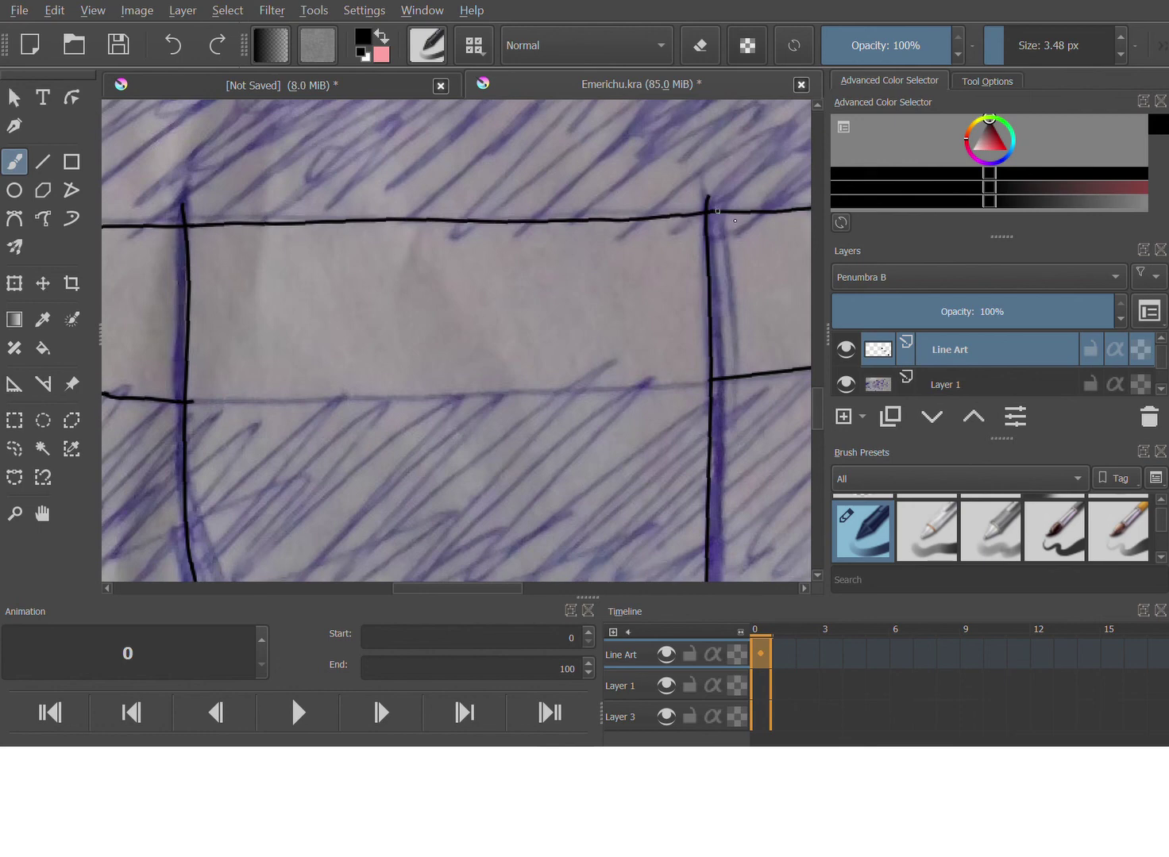
- Trace the middle shaded stripe's upper edge across the torso, from the left to the right sleeve's inner outline
{"action": "mouse_move", "coordinate": [193, 402]}
{"action": "left_mouse_down"}
{"action": "mouse_move", "coordinate": [553, 415]}
{"action": "mouse_move", "coordinate": [648, 411]}
{"action": "mouse_move", "coordinate": [680, 392]}
{"action": "left_mouse_up"}
{"action": "key", "text": "ctrl+z"}
{"action": "left_click_drag", "start_coordinate": [192, 403], "coordinate": [710, 383]}
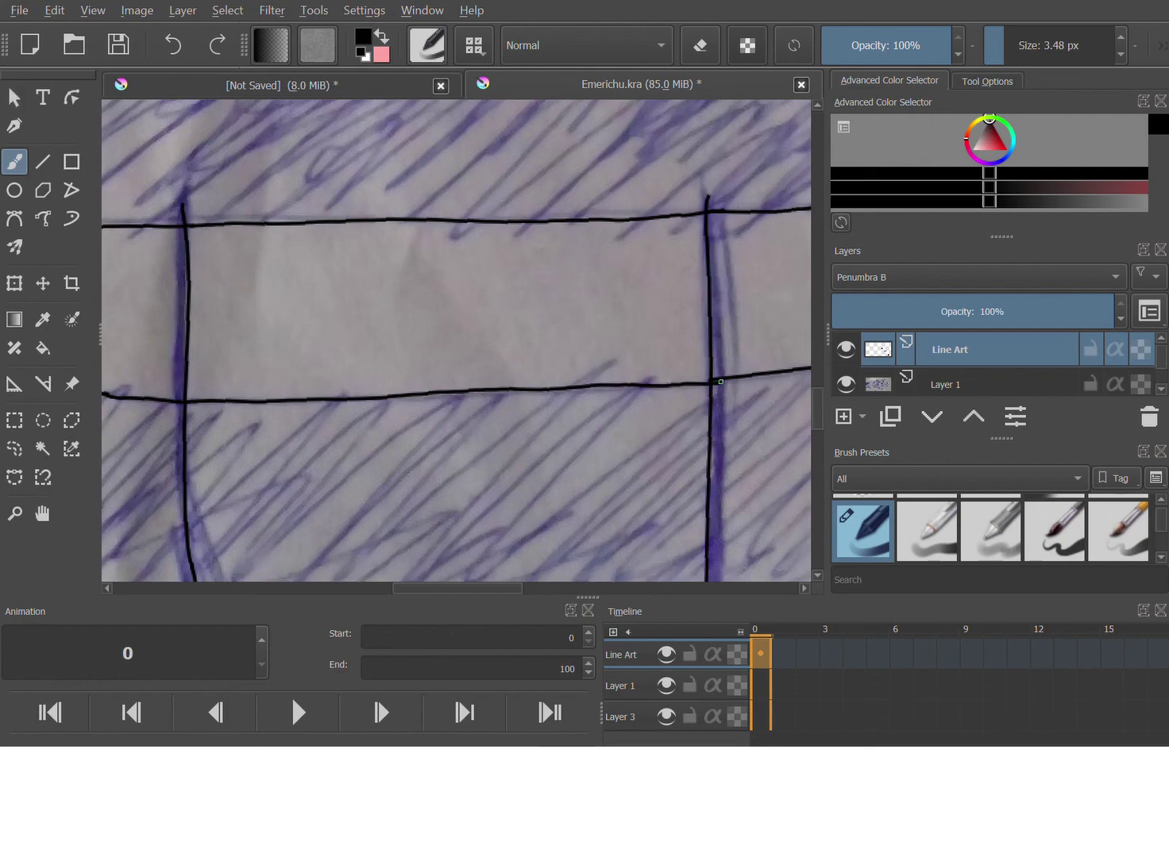
- Erase the overshoot of the middle shaded stripe's upper edge just past the right sleeve's inner outline
{"action": "scroll", "coordinate": [713, 357], "scroll_direction": "down", "scroll_amount": 3}
{"action": "scroll", "coordinate": [702, 367], "scroll_direction": "up", "scroll_amount": 6}
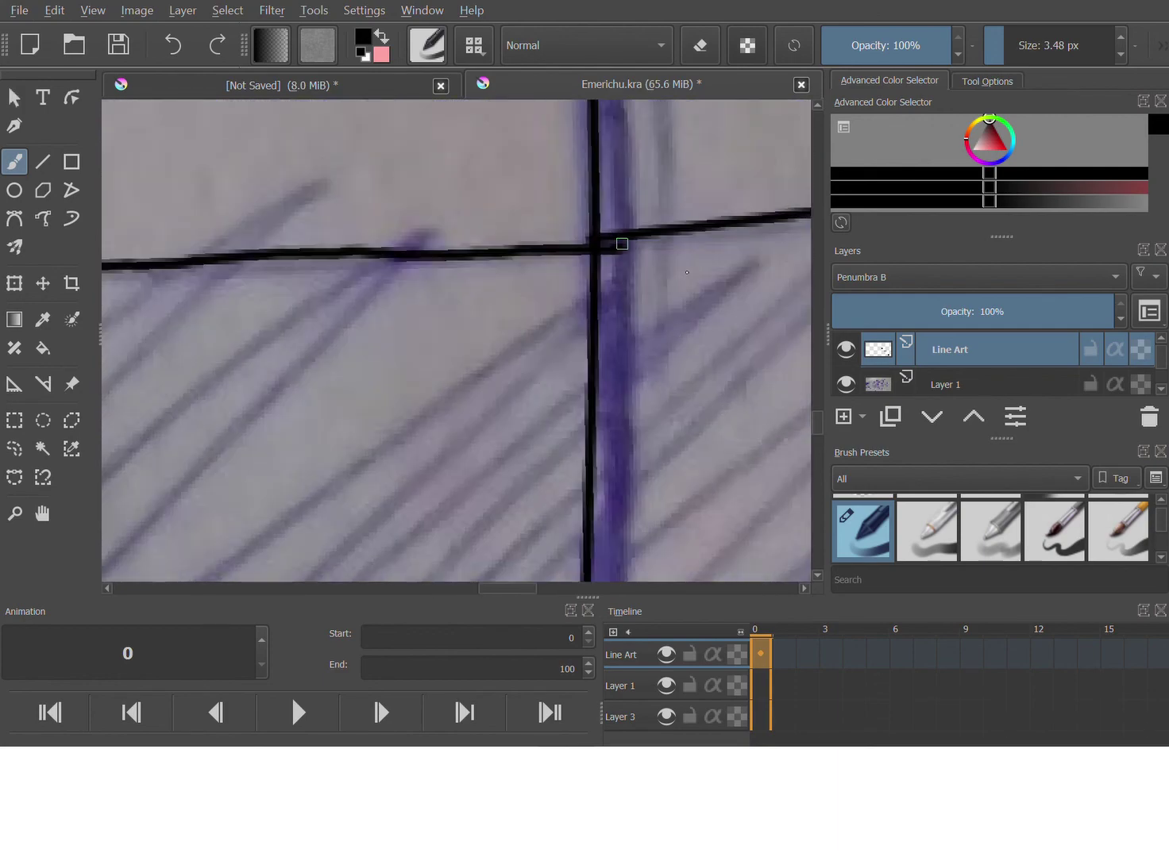
{"action": "key", "text": "e"}
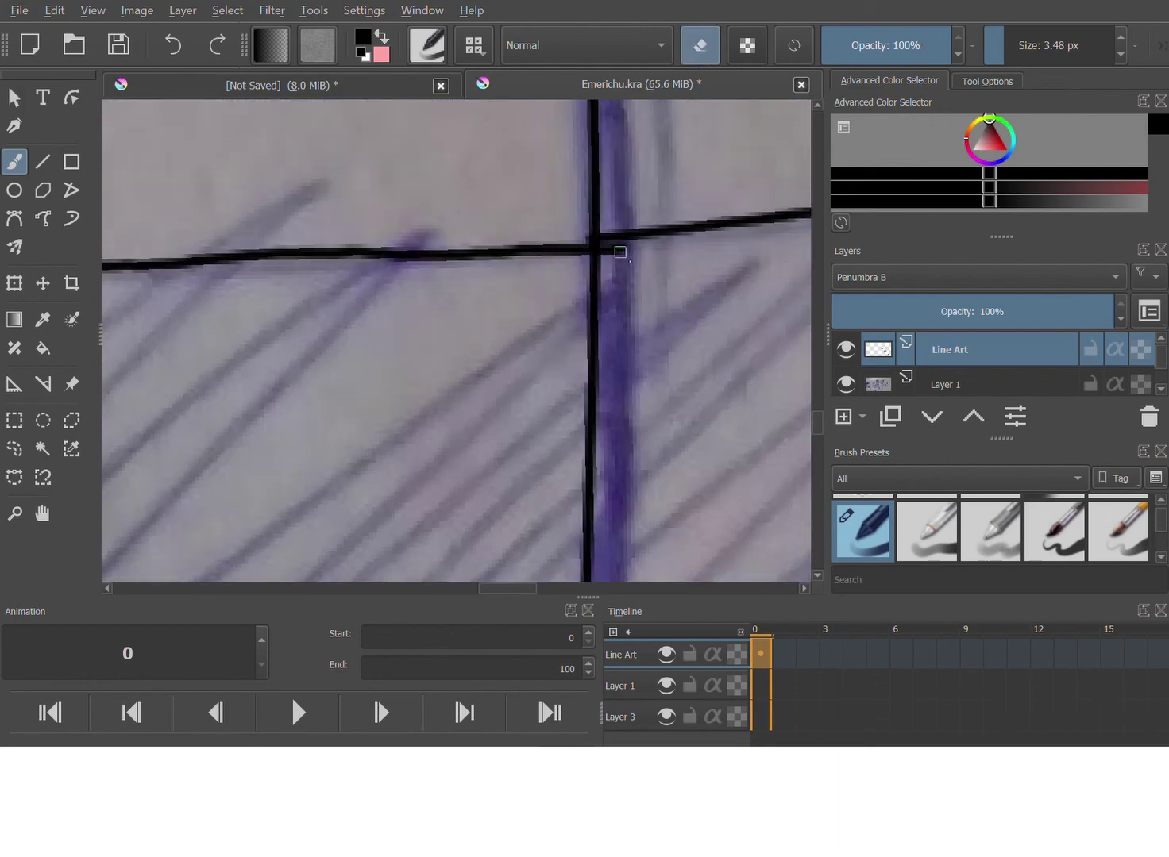